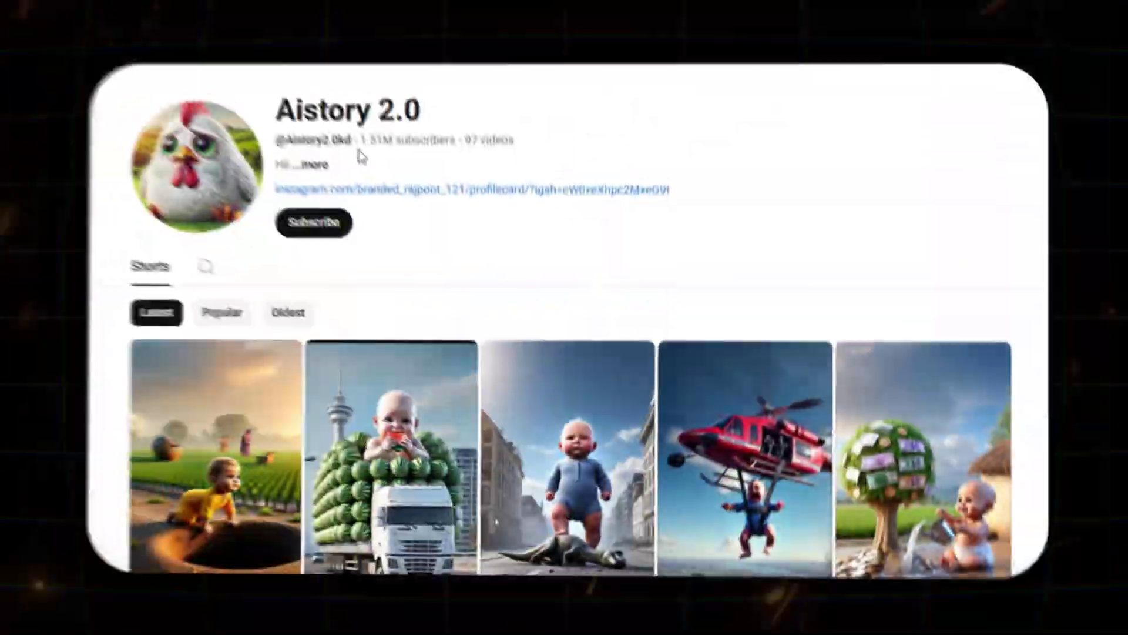
- Highlight example channels' 1.51M and 4.78M subscriber counts and the $849K earnings figure
{"action": "left_click_drag", "start_coordinate": [360, 138], "coordinate": [454, 140]}
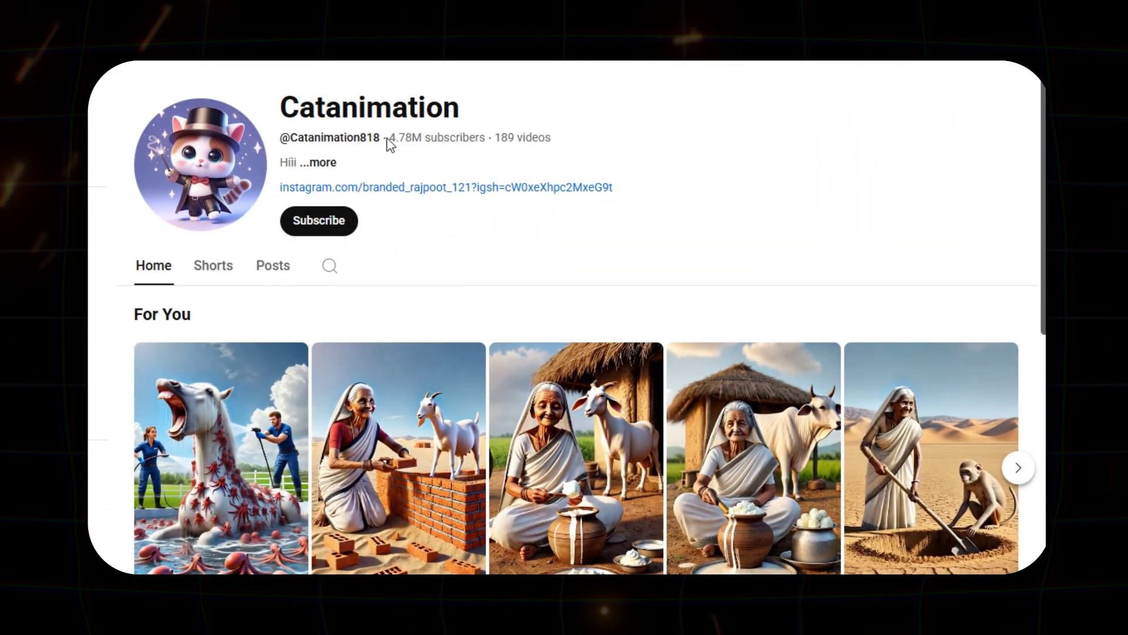
{"action": "left_click_drag", "start_coordinate": [386, 137], "coordinate": [485, 140]}
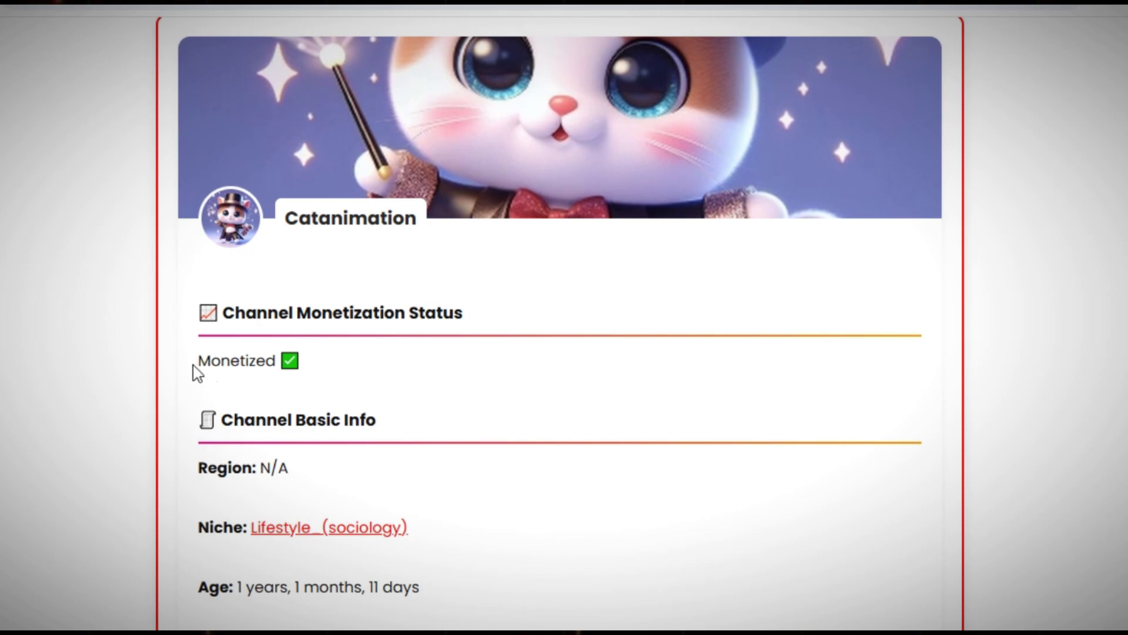
{"action": "left_click", "coordinate": [323, 366]}
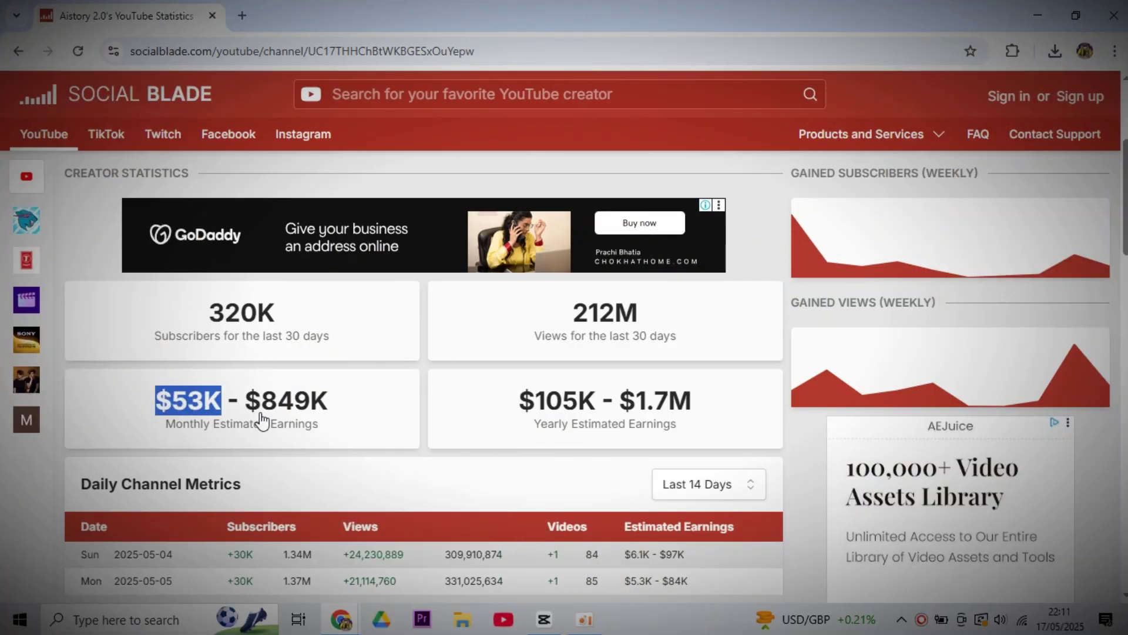
{"action": "left_click_drag", "start_coordinate": [245, 399], "coordinate": [327, 404]}
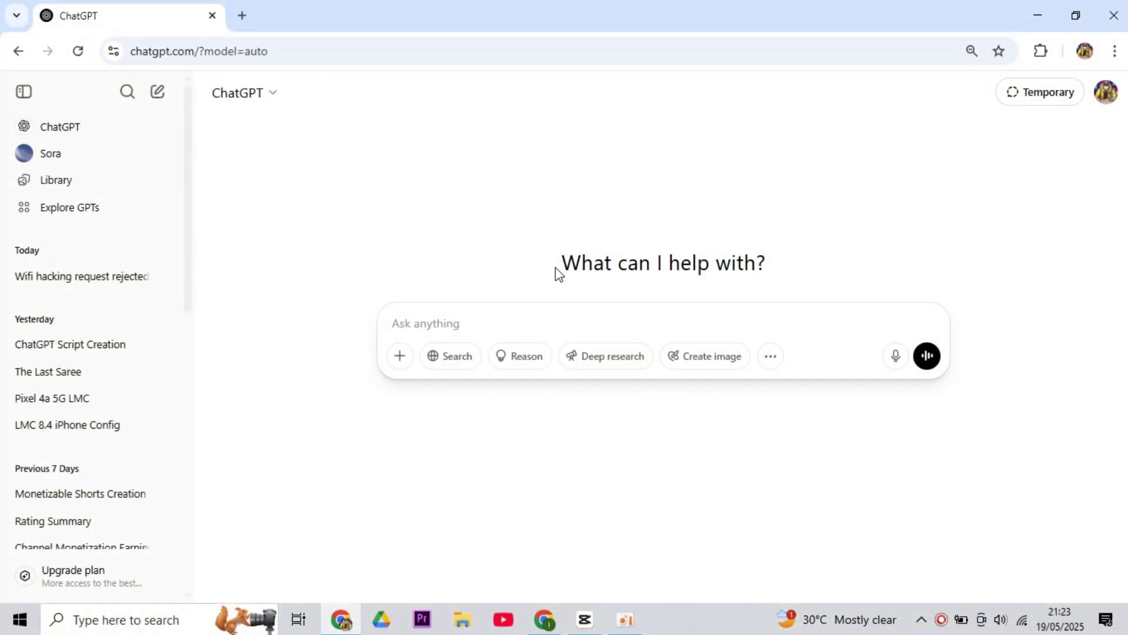
- Paste the story prompt and point out its requirements: real-life challenge, emotion, actions, under 200 words, moral
{"action": "left_click_drag", "start_coordinate": [555, 267], "coordinate": [797, 284]}
{"action": "left_click", "coordinate": [798, 284]}
{"action": "type", "text": "Write a short, emotional story about a single character facing a real-life challenge or situation. The story should have a human emotional element like struggle, hope, love, or sacrifice, with a realistic setting and Indian cultural touch. The story should be simple, with the character’s actions or reactions forming the core of the narrative. The length should be short, under 200 words, and the ending should have a moral or emotional resolution in English\""}
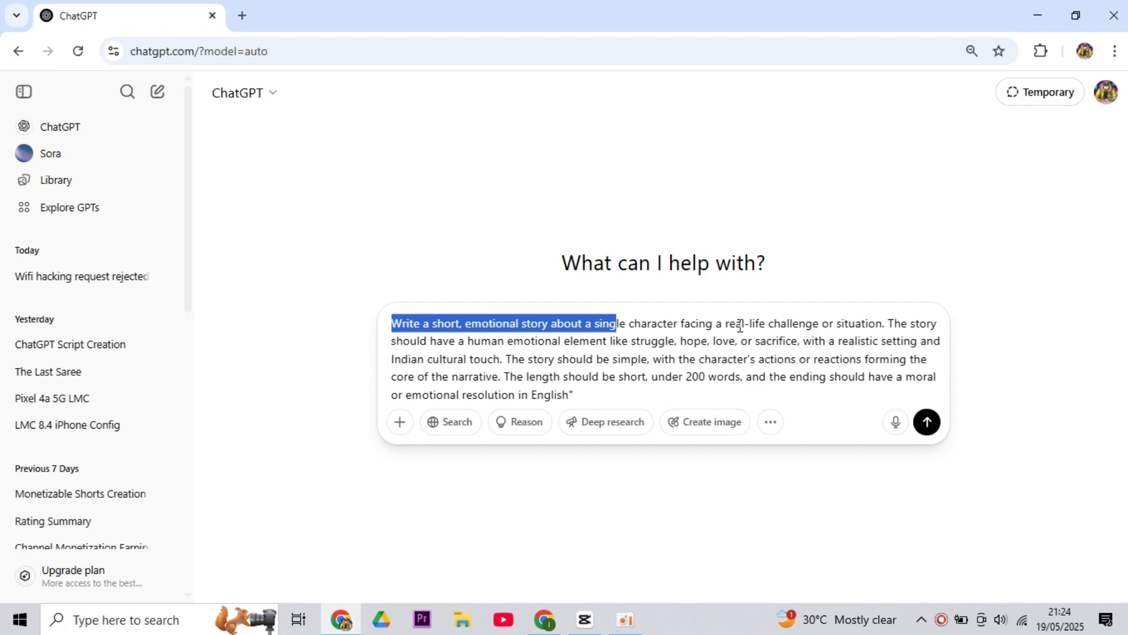
{"action": "left_click_drag", "start_coordinate": [723, 320], "coordinate": [799, 322]}
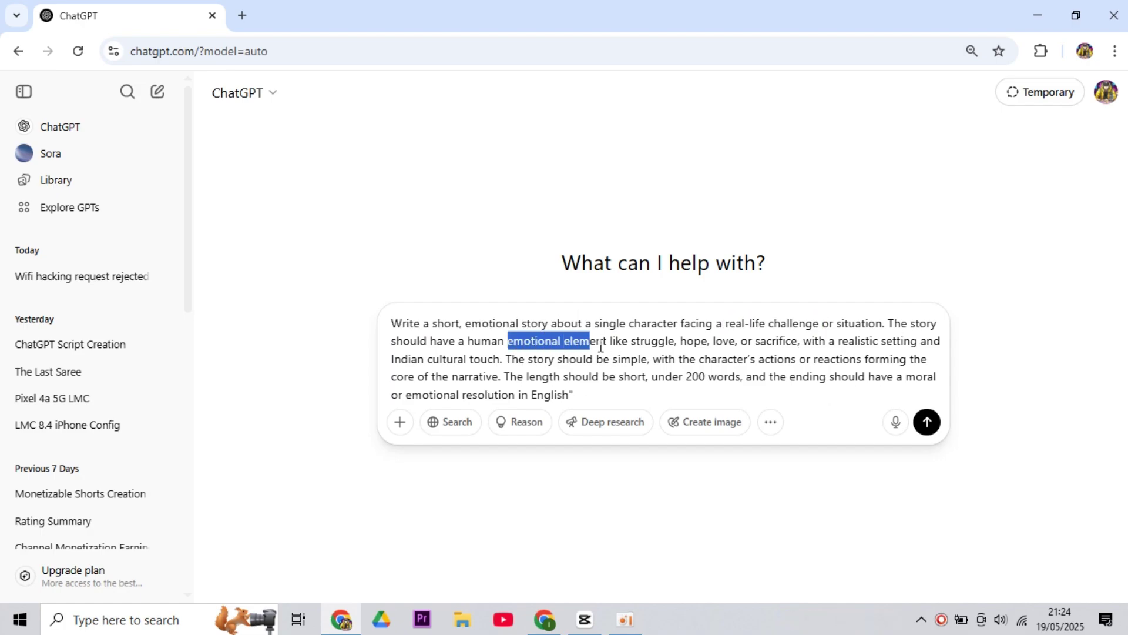
{"action": "left_click_drag", "start_coordinate": [741, 345], "coordinate": [786, 346]}
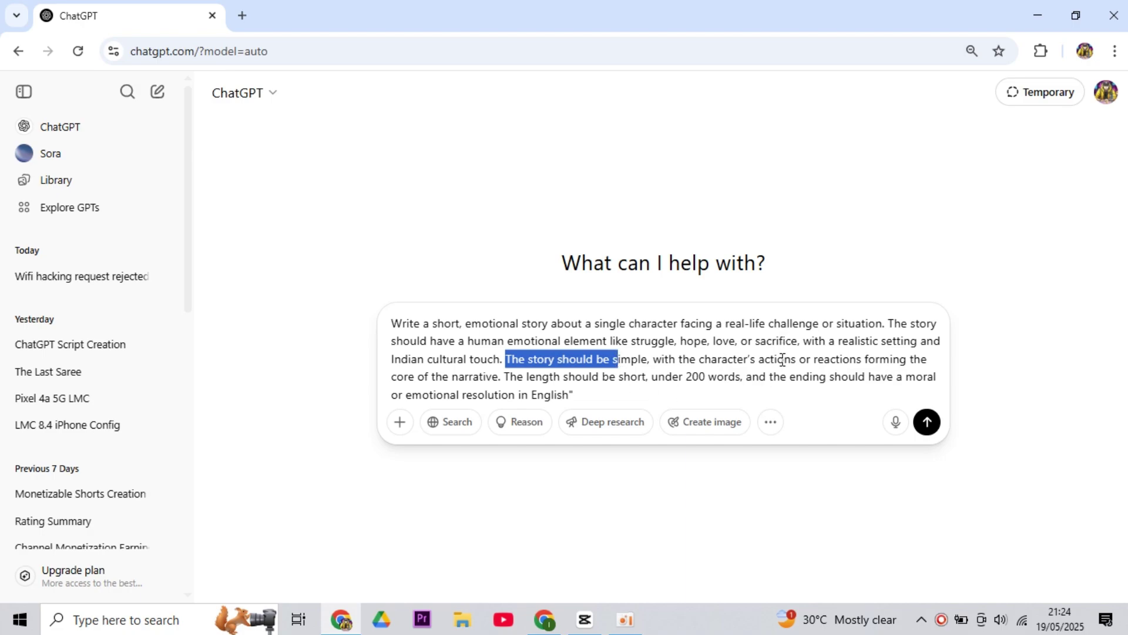
{"action": "left_click_drag", "start_coordinate": [751, 355], "coordinate": [857, 363]}
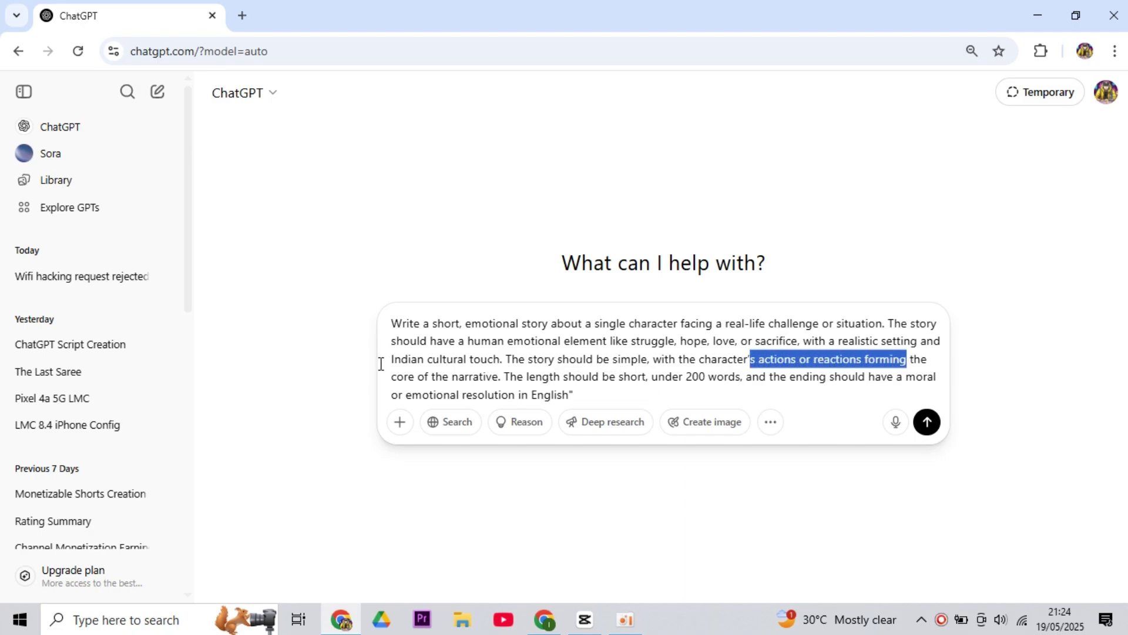
{"action": "left_click_drag", "start_coordinate": [505, 376], "coordinate": [706, 382]}
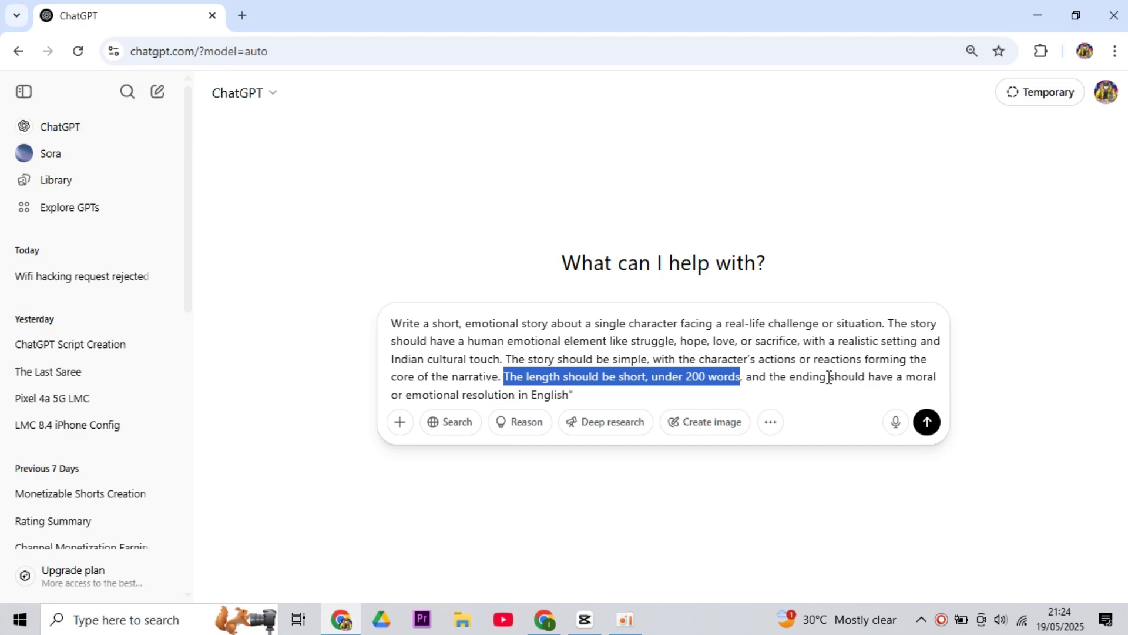
{"action": "left_click_drag", "start_coordinate": [829, 376], "coordinate": [869, 397]}
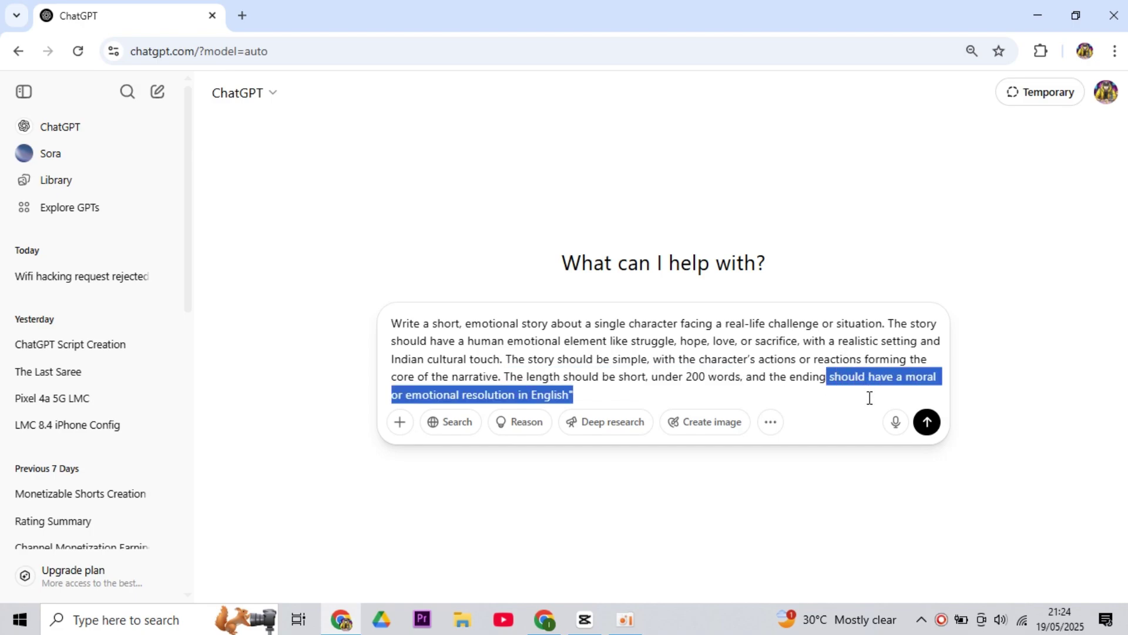
{"action": "left_click", "coordinate": [737, 393]}
- Send the prompt and select the generated story 'The Last Saree' down to its Moral line
{"action": "left_click", "coordinate": [934, 427]}
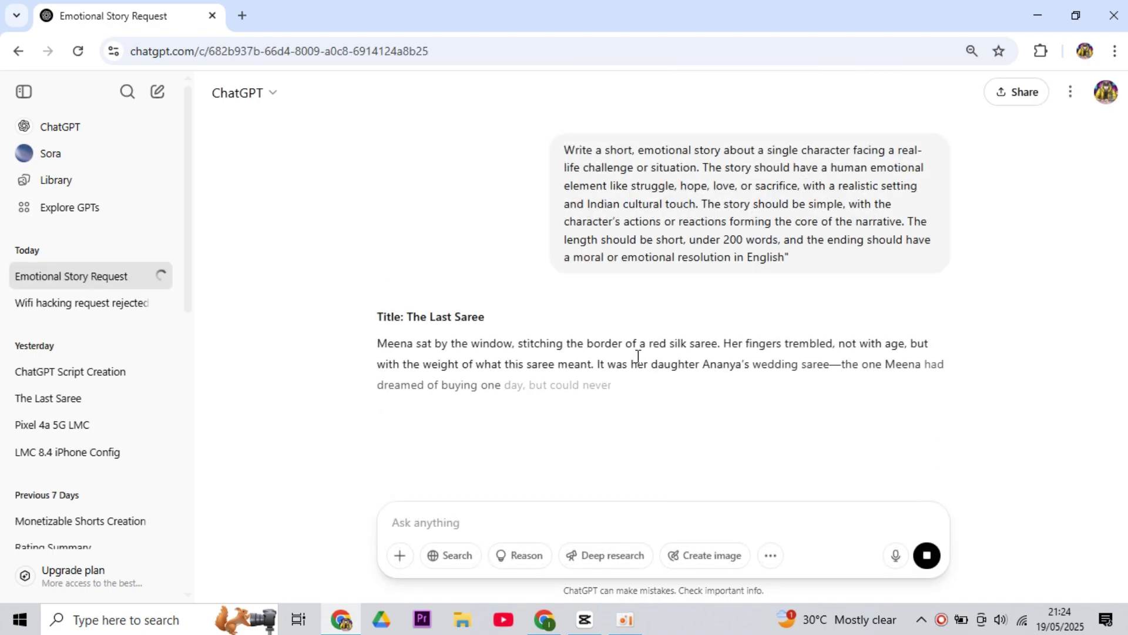
{"action": "left_click_drag", "start_coordinate": [604, 405], "coordinate": [660, 478]}
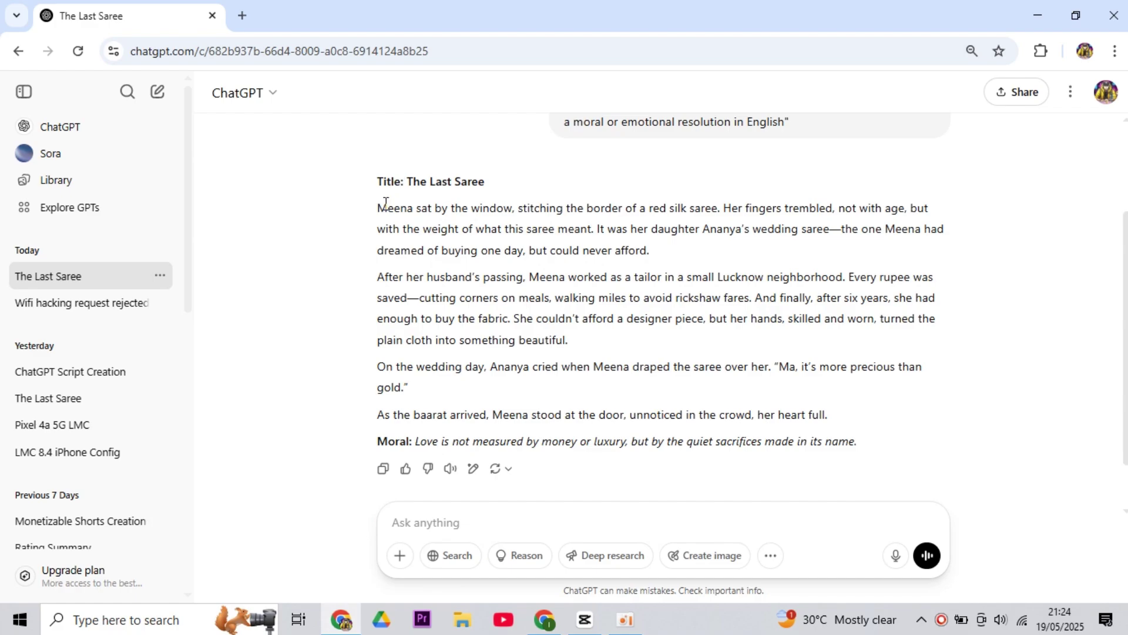
{"action": "left_click_drag", "start_coordinate": [386, 206], "coordinate": [803, 438]}
{"action": "left_click", "coordinate": [841, 446]}
- Paste 'The Last Saree' story, from title to moral, into the blank Google Doc
{"action": "left_click_drag", "start_coordinate": [364, 176], "coordinate": [881, 428]}
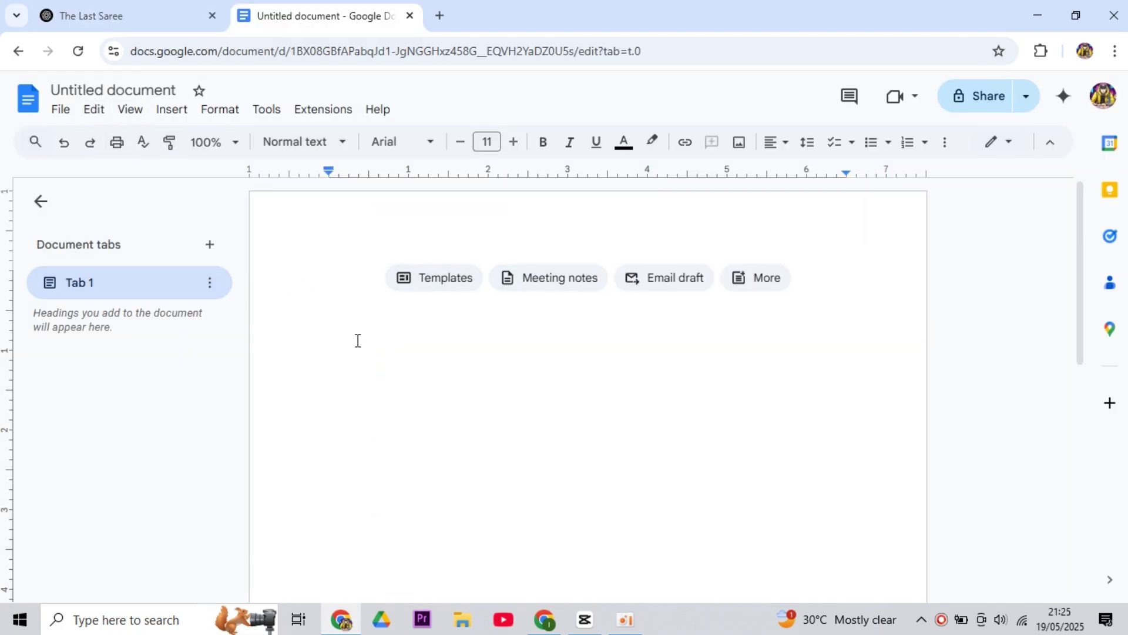
{"action": "type", "text": "Title: The Last Saree Meena sat by the window, stitching the border of a red silk saree. Her fingers trembled, not with age, but with the weight of what this saree meant. It was her daughter Ananya’s wedding saree—the one Meena had dreamed of buying one day, but could never afford. After her husband’s passing, Meena worked as a tailor in a small Lucknow neighborhood. Every rupee was saved—cutting corners on meals, walking miles to avoid rickshaw fares. And finally, after six years, she had enough to buy the fabric. She couldn’t afford a designer piece, but her hands, skilled and worn, turned the plain cloth into something beautiful. On the wedding day, Ananya cried when Meena draped the saree over her. \"Ma, it’s more precious than gold.\" As the baarat arrived, Meena stood at the door, unnoticed in the crowd, her heart full. Moral: Love is not measured by money or luxury, but by the quiet sacrifices made in its name."}
{"action": "left_click", "coordinate": [838, 549]}
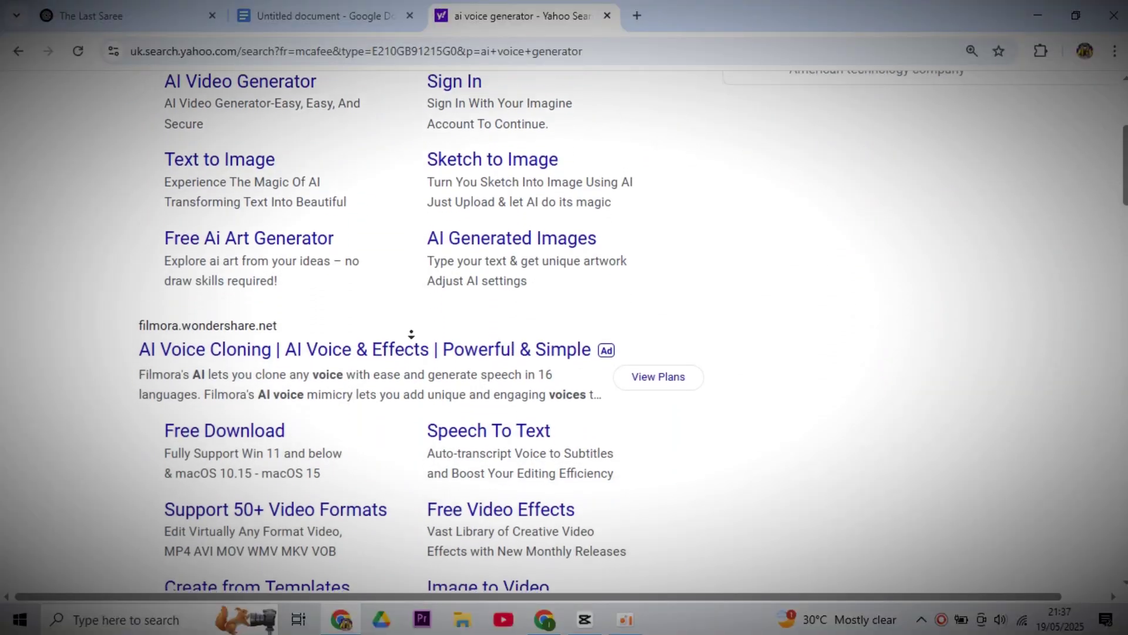
{"action": "scroll", "coordinate": [411, 334], "scroll_direction": "down", "scroll_amount": 5}
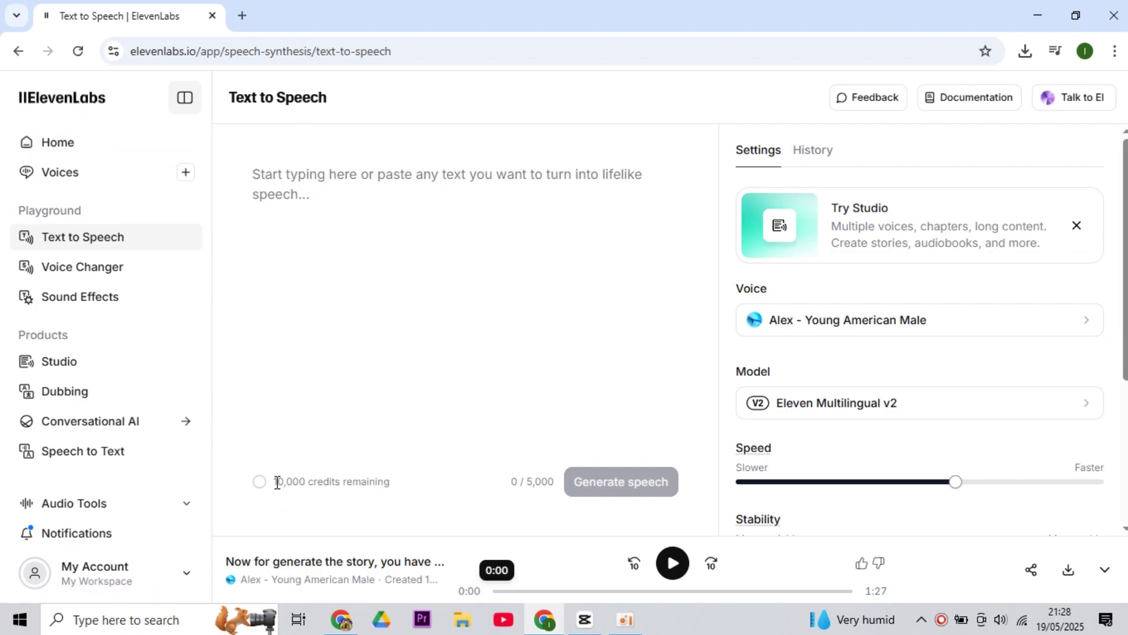
- Check the 10,000 credits and voice library, then paste the story into Text to Speech and generate speech
{"action": "left_click_drag", "start_coordinate": [278, 482], "coordinate": [415, 494]}
{"action": "left_click", "coordinate": [451, 415]}
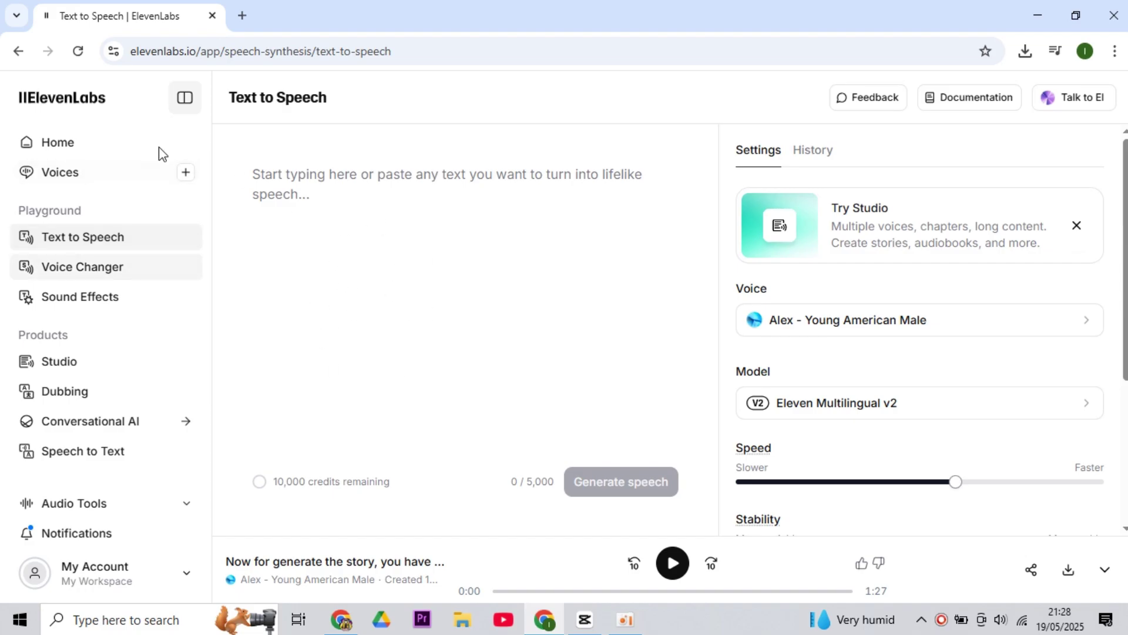
{"action": "left_click", "coordinate": [125, 175]}
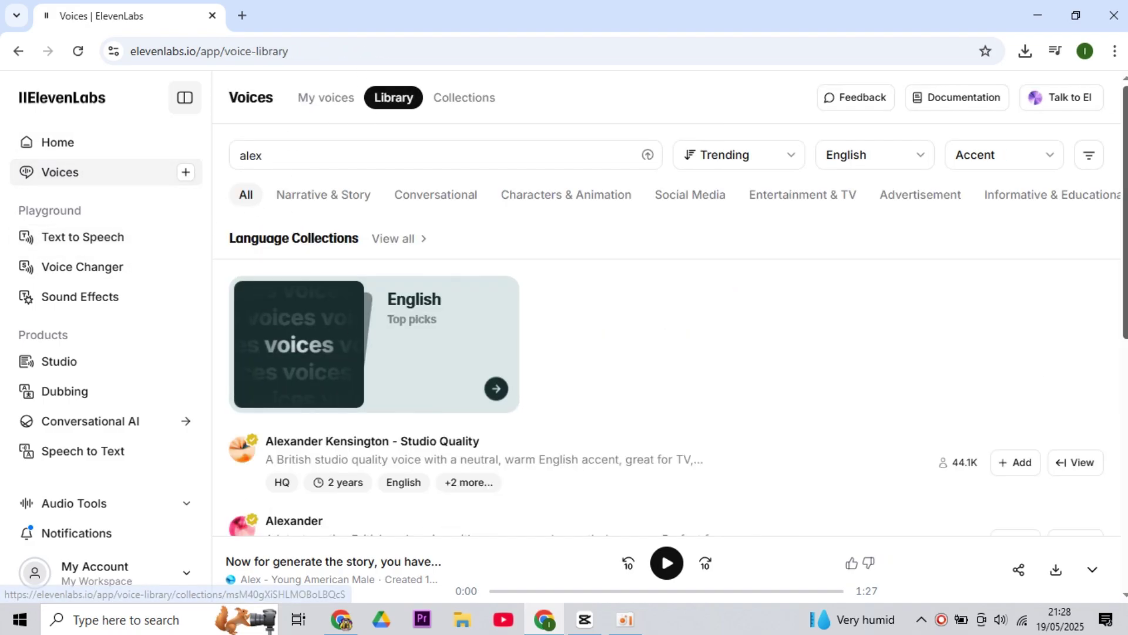
{"action": "scroll", "coordinate": [670, 382], "scroll_direction": "down", "scroll_amount": 7}
{"action": "scroll", "coordinate": [669, 382], "scroll_direction": "up", "scroll_amount": 6}
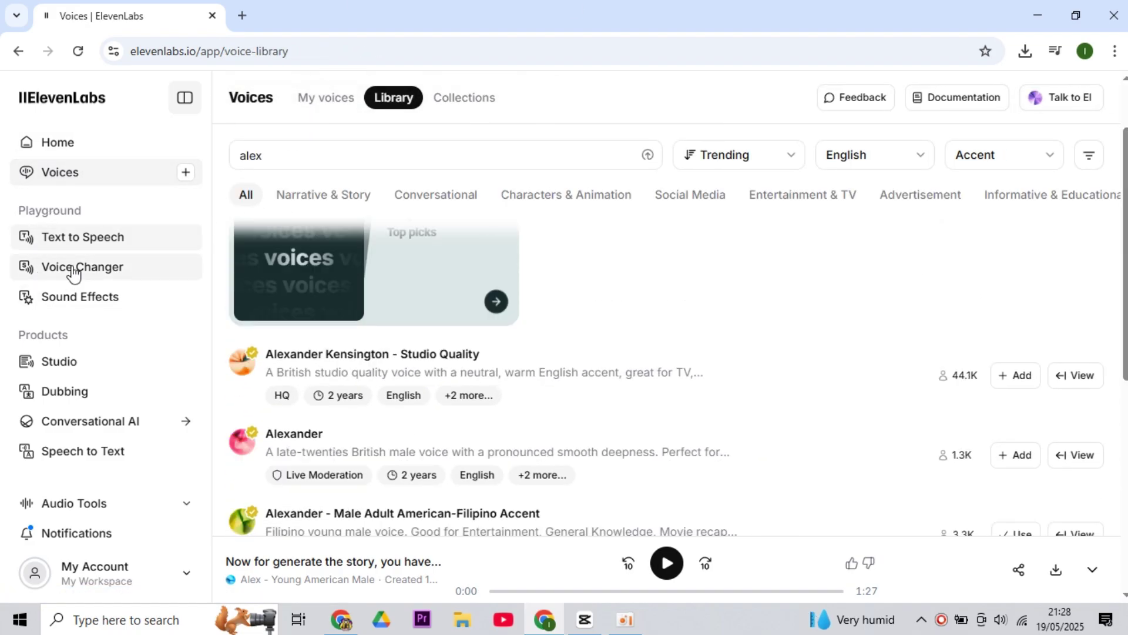
{"action": "left_click", "coordinate": [87, 239]}
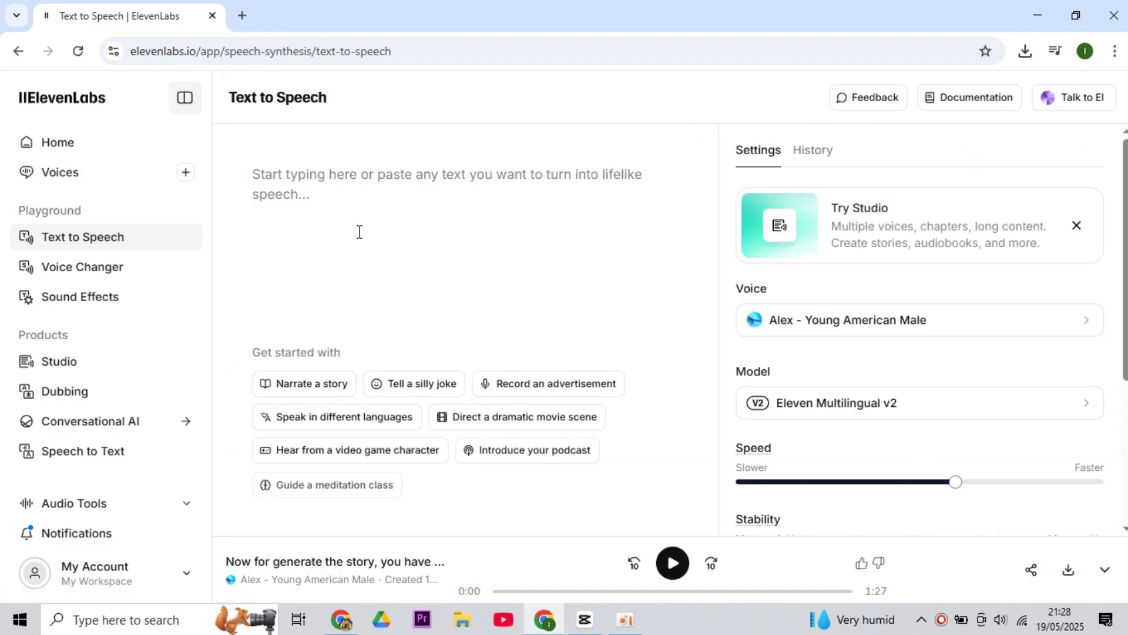
{"action": "key", "text": "ctrl+v"}
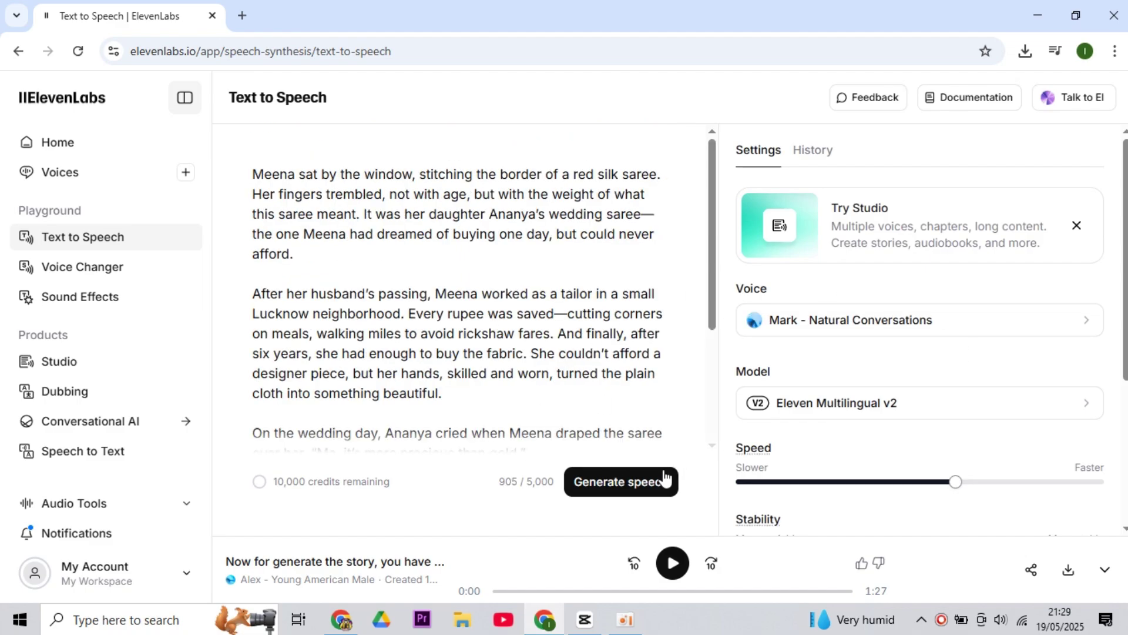
{"action": "left_click", "coordinate": [647, 489]}
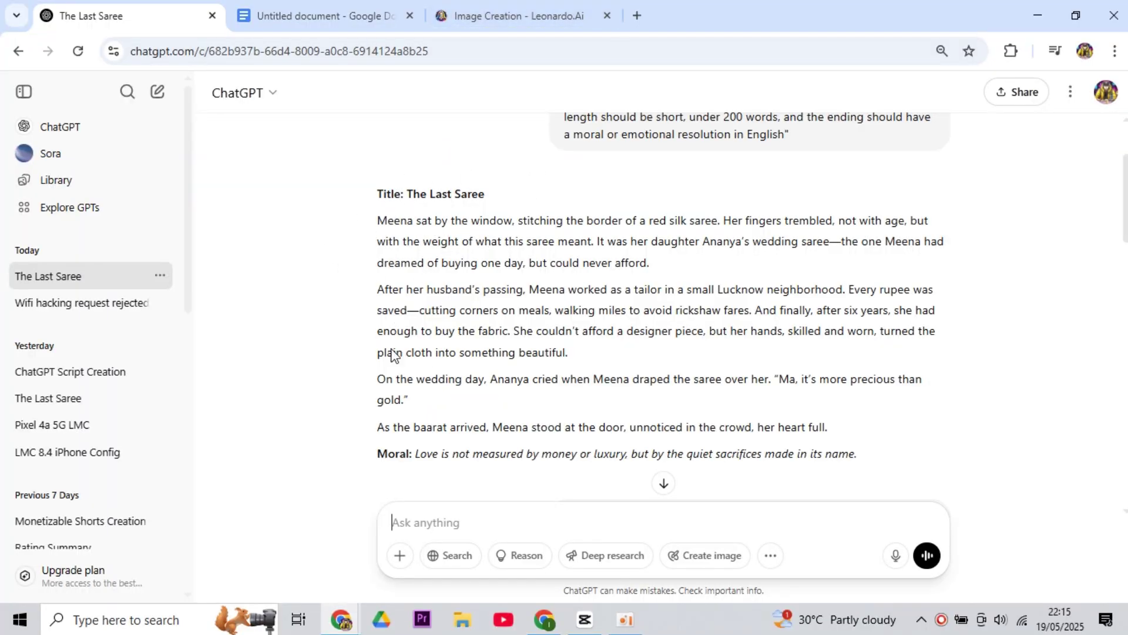
- Paste and send the request for consistent-character image prompts for every scene, then scroll the reply
{"action": "right_click", "coordinate": [414, 511]}
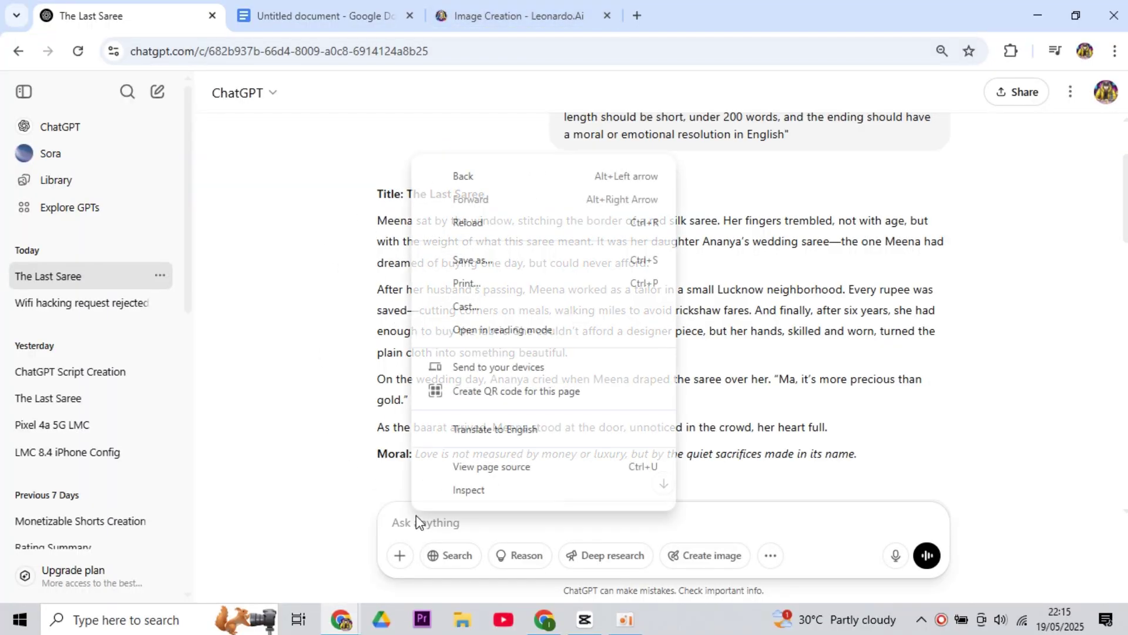
{"action": "left_click", "coordinate": [393, 523]}
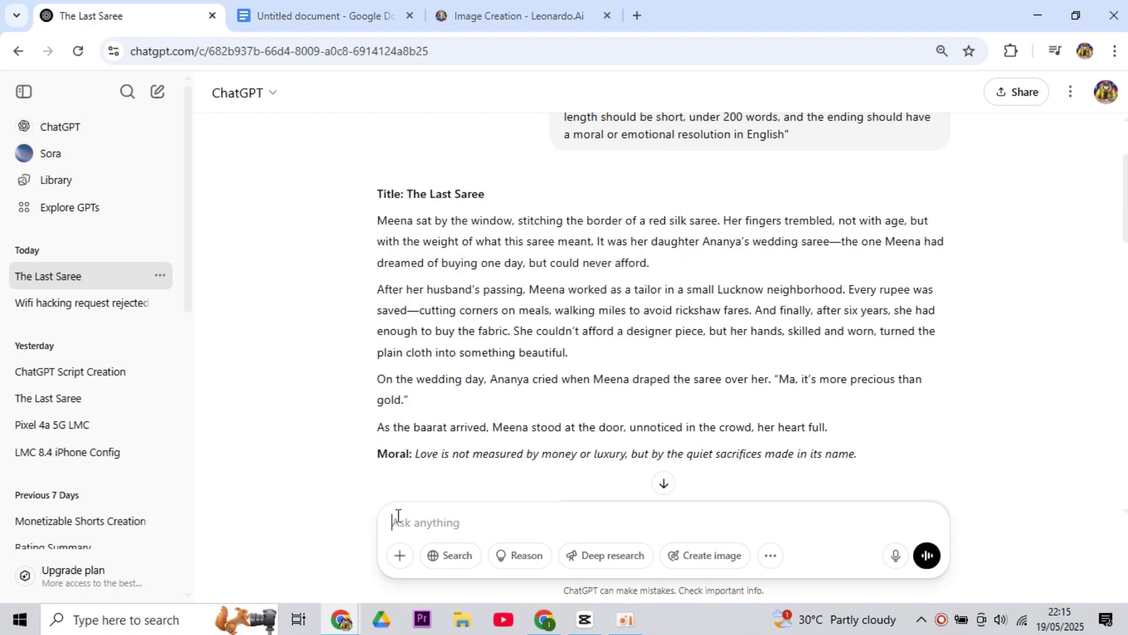
{"action": "right_click", "coordinate": [395, 519]}
{"action": "left_click", "coordinate": [456, 325]}
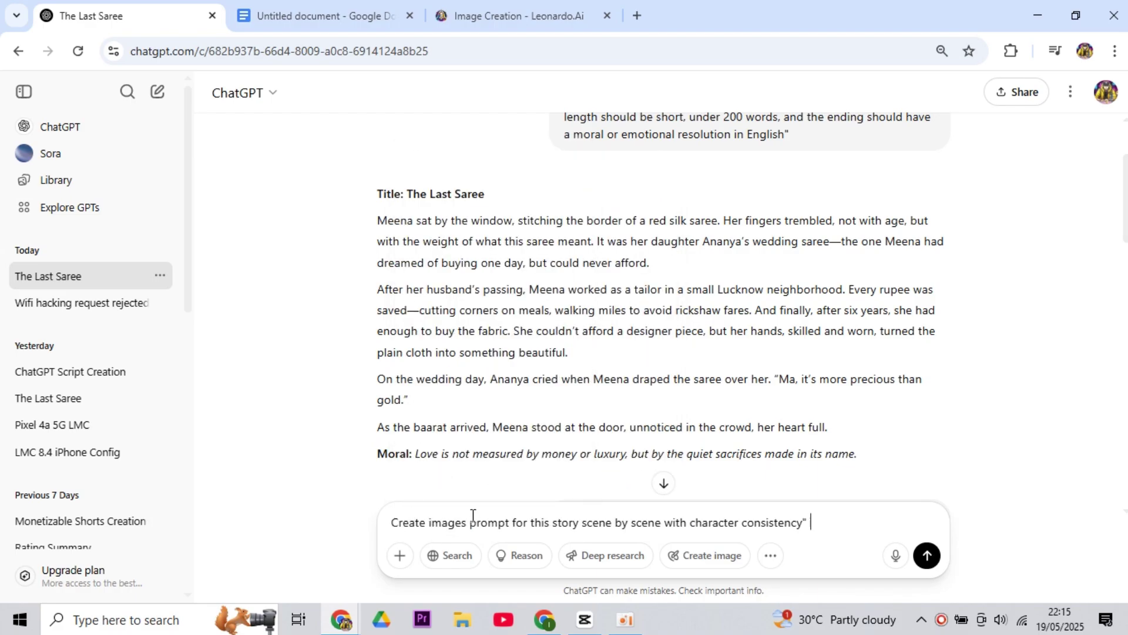
{"action": "left_click_drag", "start_coordinate": [473, 515], "coordinate": [856, 540]}
{"action": "key", "text": "Return"}
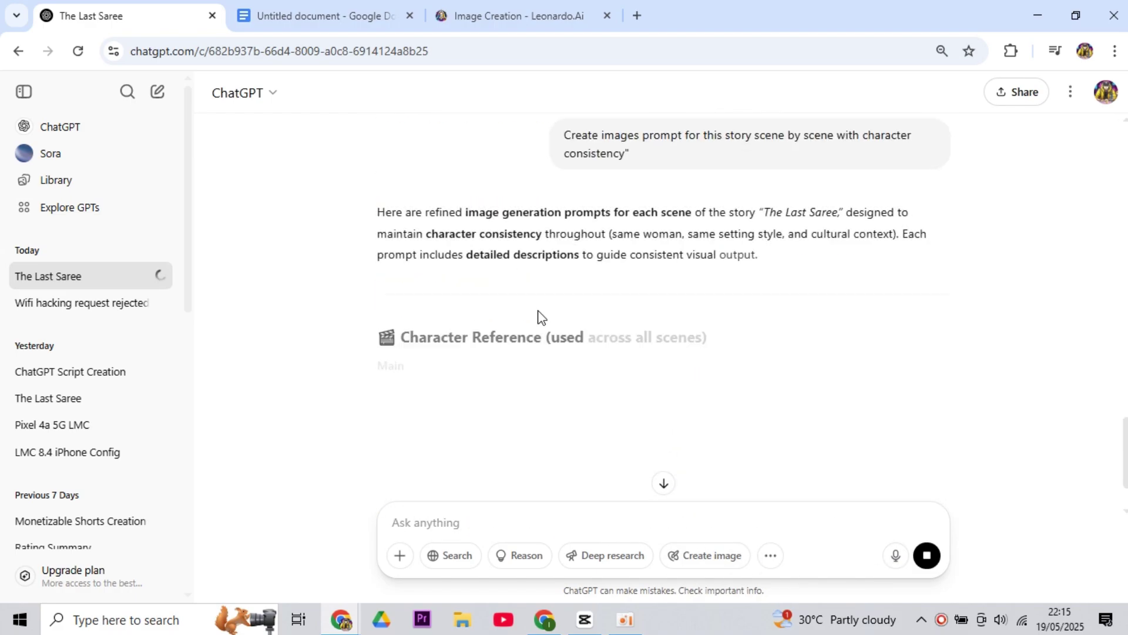
{"action": "scroll", "coordinate": [806, 495], "scroll_direction": "down", "scroll_amount": 5}
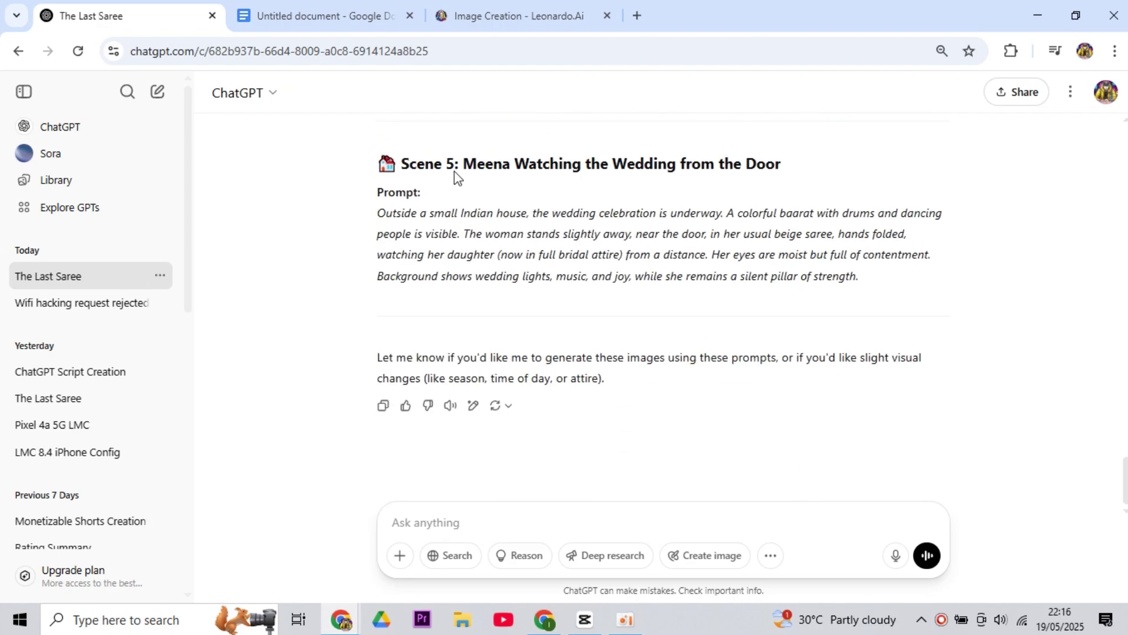
{"action": "left_click_drag", "start_coordinate": [1122, 477], "coordinate": [1123, 381]}
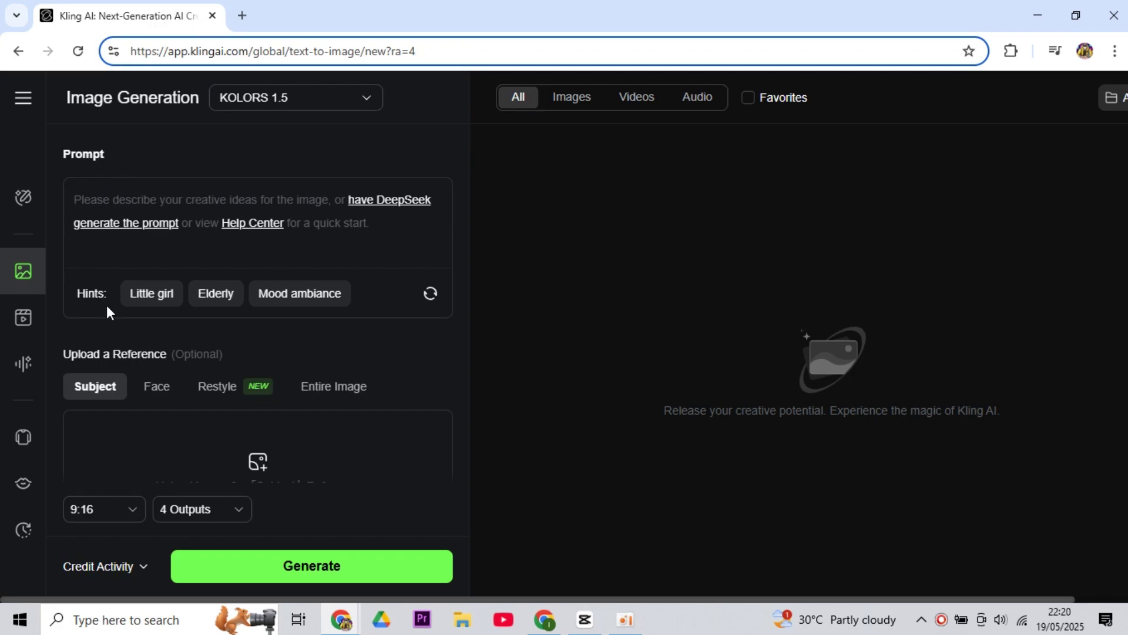
- Set Kling AI to 9:16 aspect ratio with 2 outputs and paste the Scene 1 saree-stitching prompt
{"action": "left_click", "coordinate": [128, 154]}
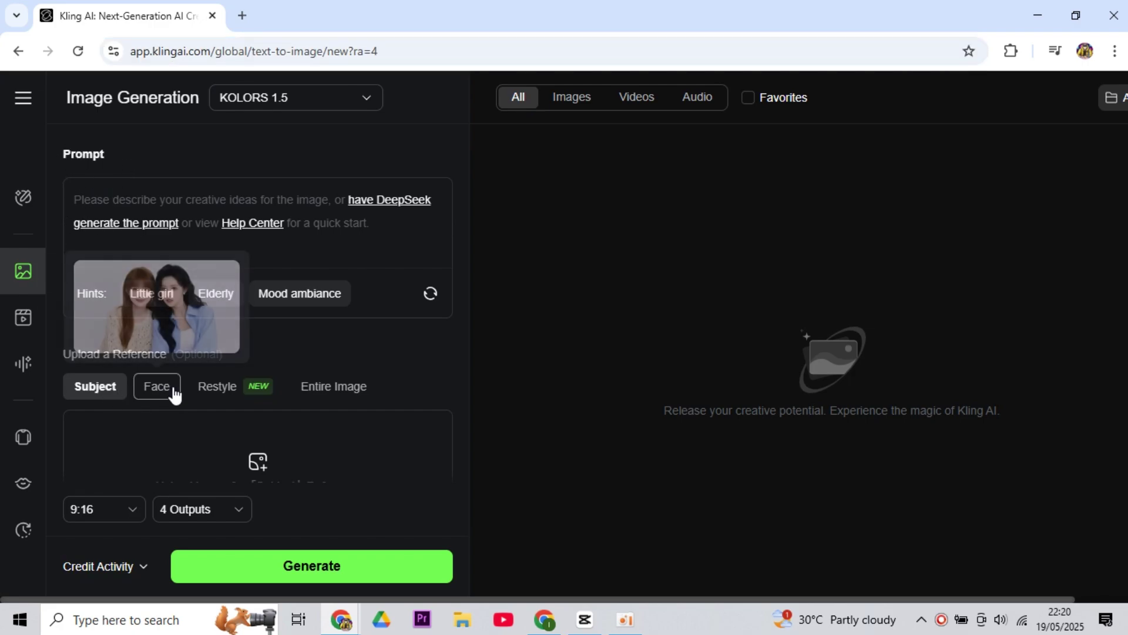
{"action": "left_click", "coordinate": [89, 508]}
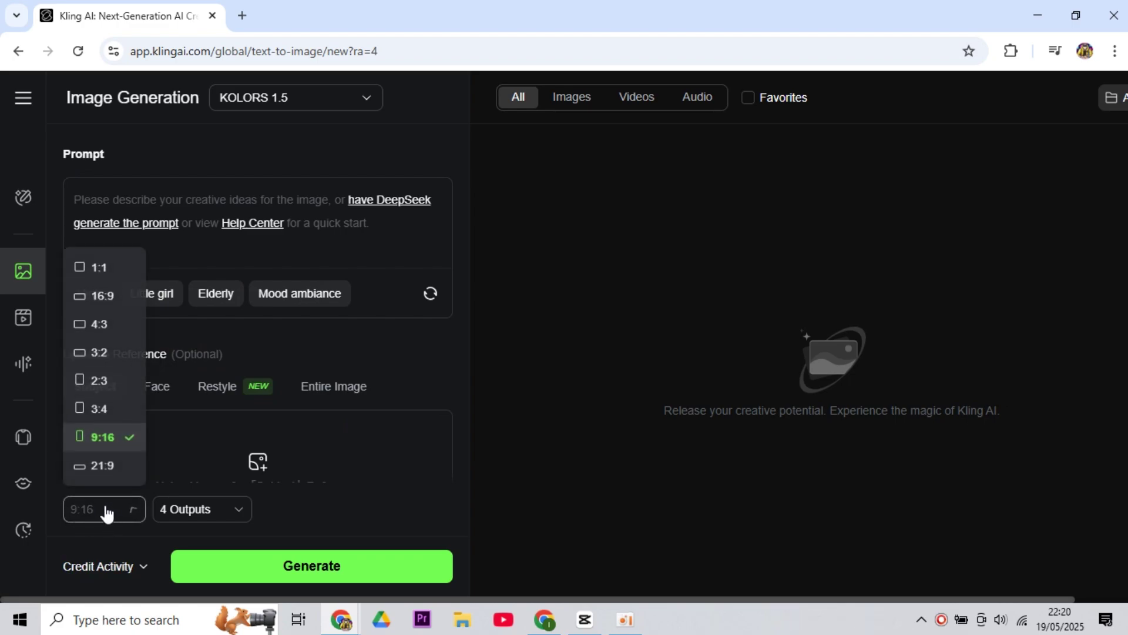
{"action": "left_click", "coordinate": [97, 436]}
{"action": "left_click", "coordinate": [192, 509]}
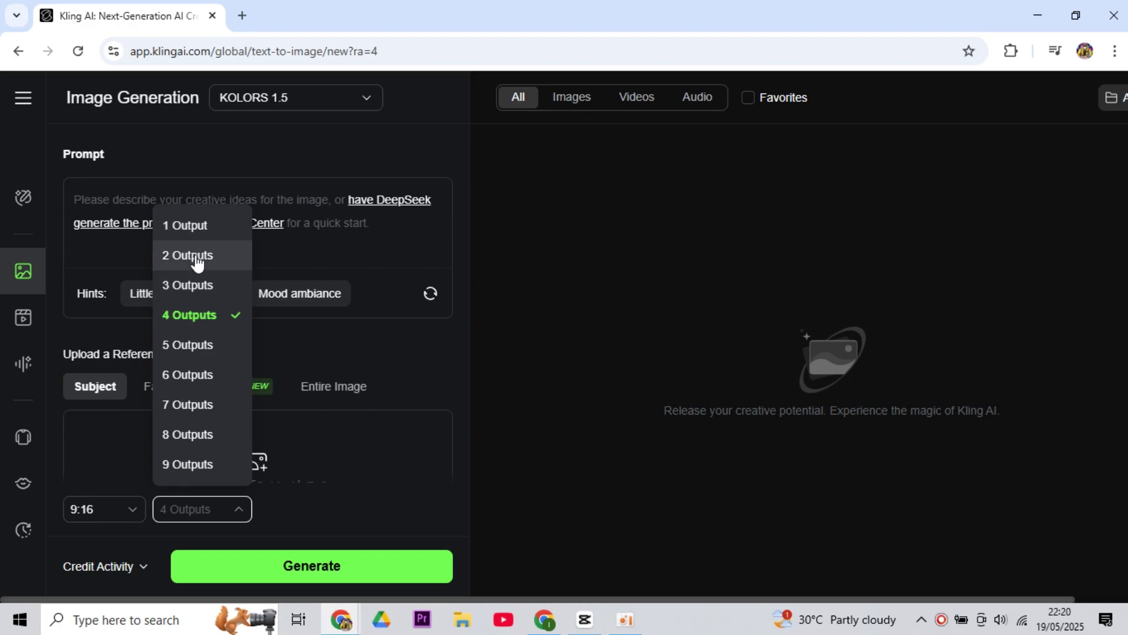
{"action": "left_click", "coordinate": [196, 256]}
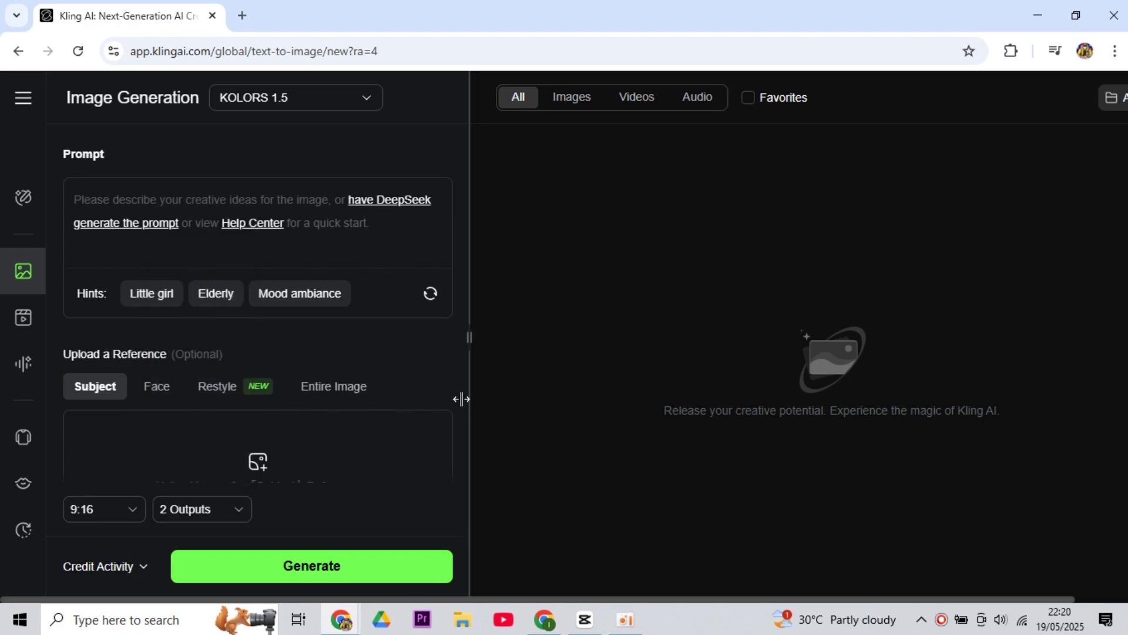
{"action": "left_click_drag", "start_coordinate": [461, 449], "coordinate": [523, 464]}
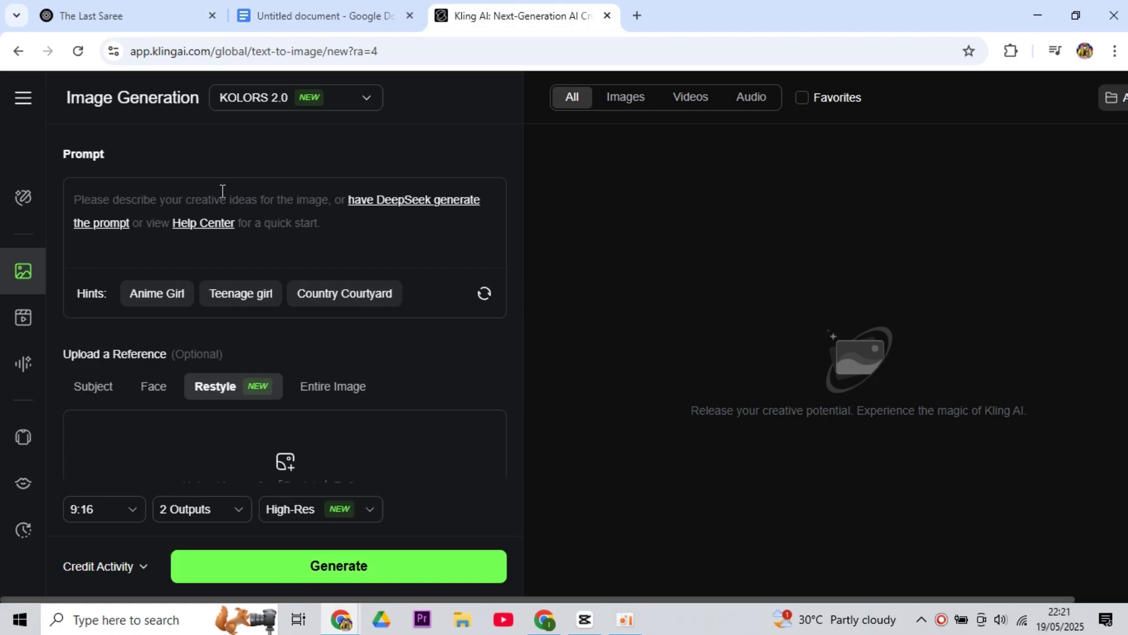
{"action": "right_click", "coordinate": [219, 190]}
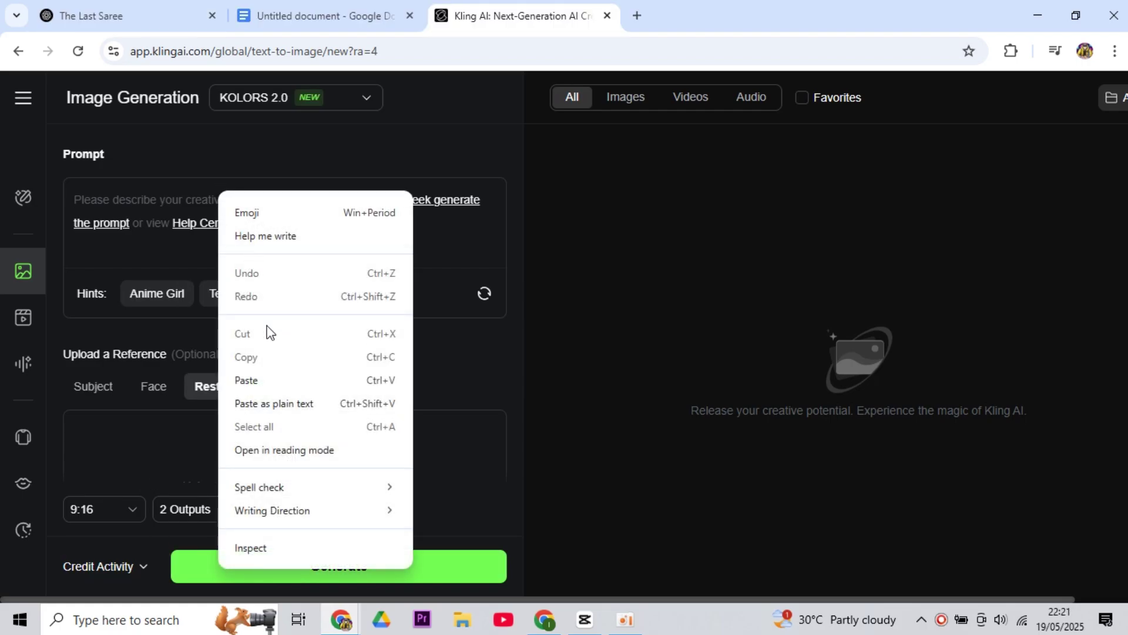
{"action": "left_click", "coordinate": [246, 379]}
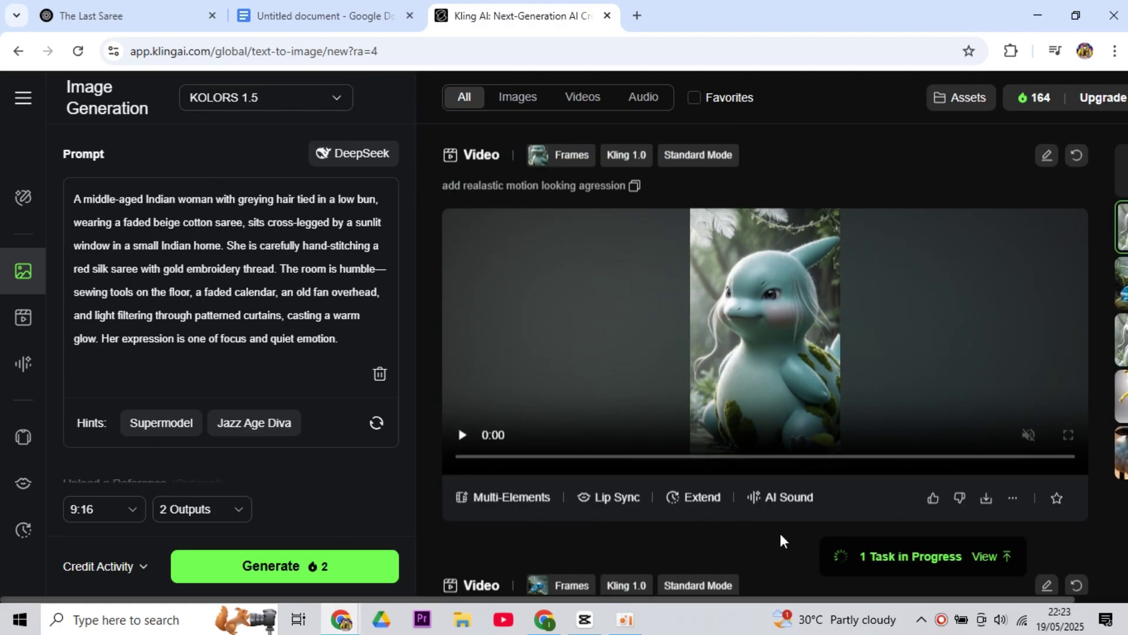
- Review the newest generated images and generate images for the Scene 2 walking-home prompt
{"action": "left_click", "coordinate": [457, 108]}
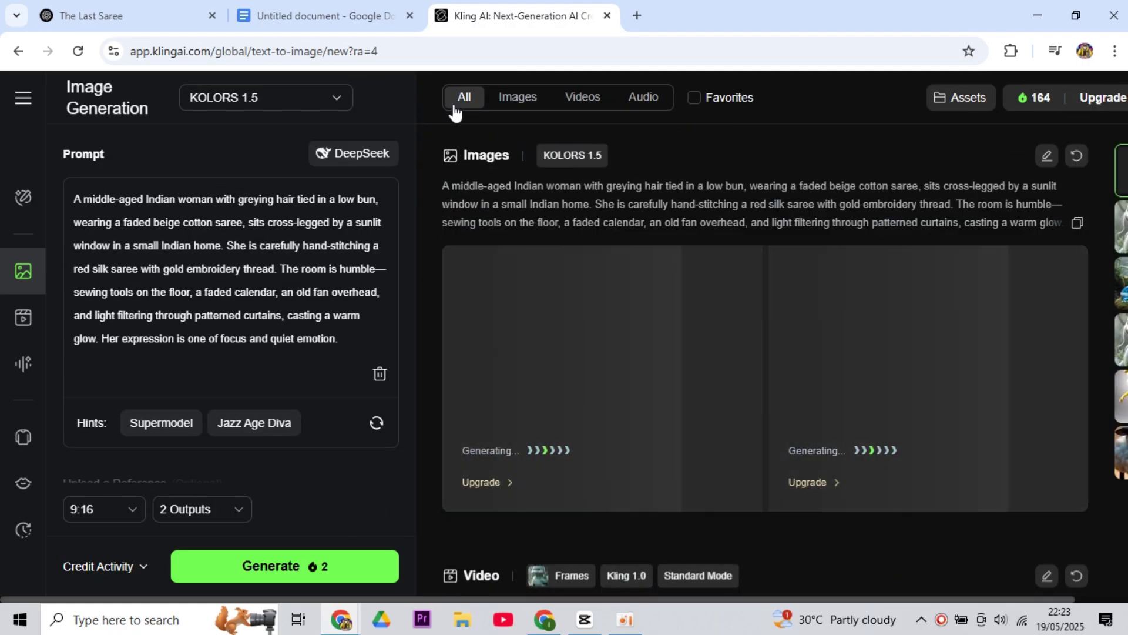
{"action": "left_click", "coordinate": [482, 353]}
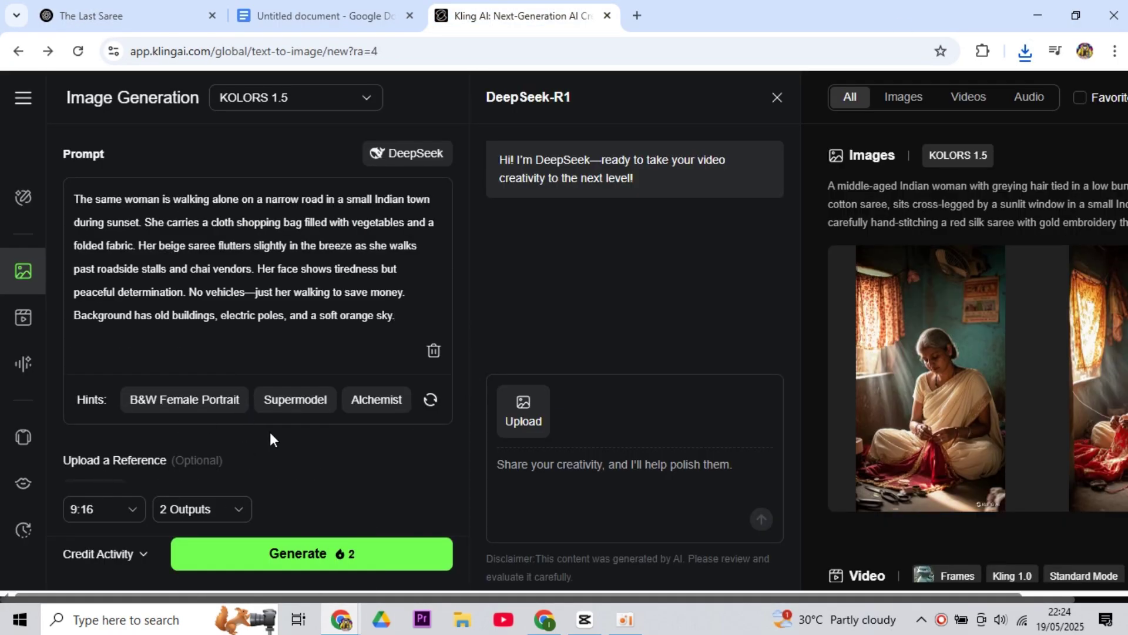
{"action": "left_click_drag", "start_coordinate": [464, 369], "coordinate": [536, 476]}
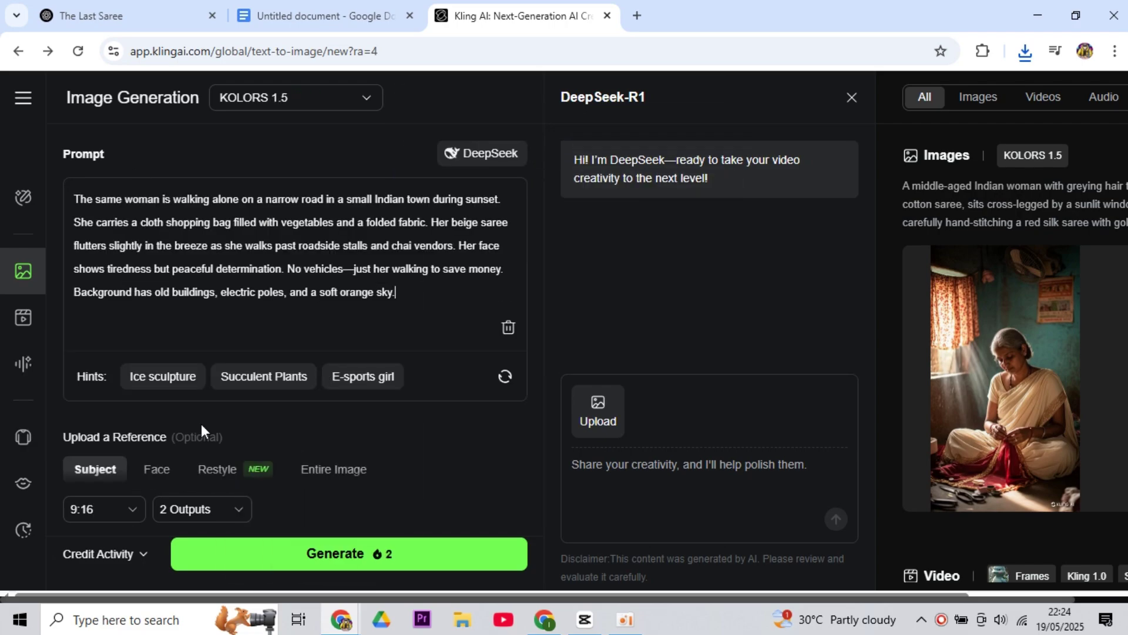
{"action": "left_click", "coordinate": [428, 543]}
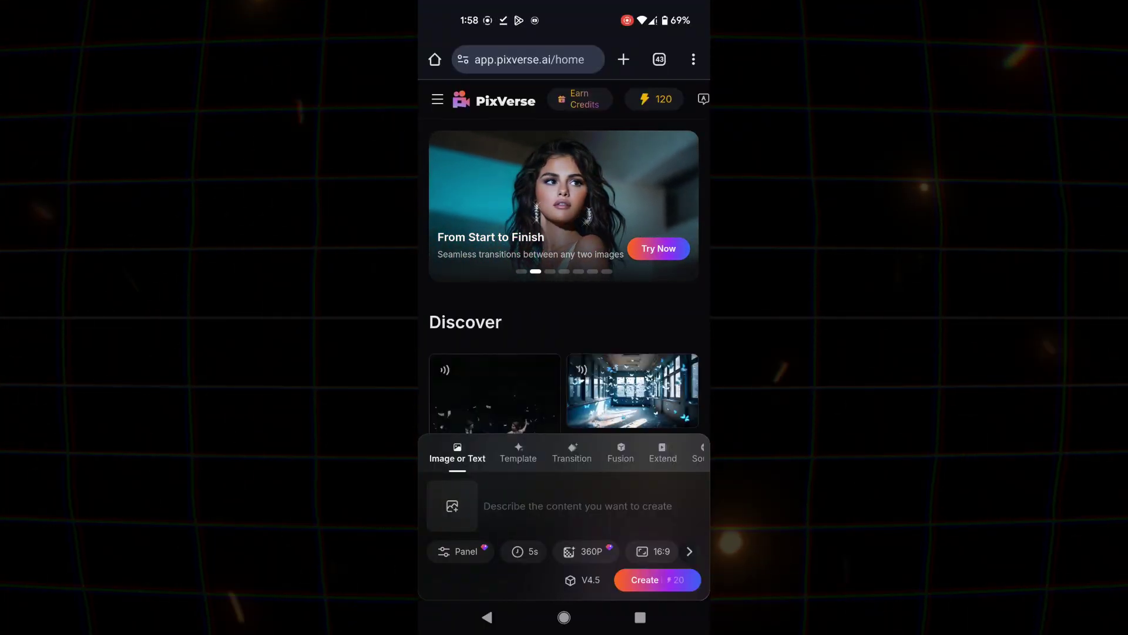
{"action": "left_click", "coordinate": [451, 505]}
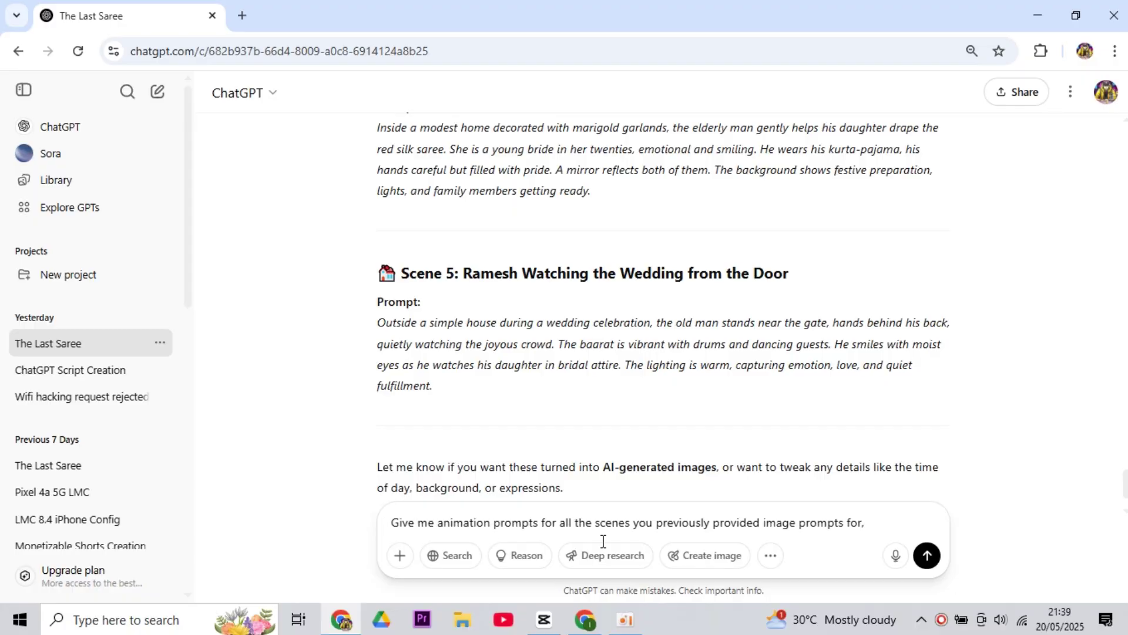
- Send the animation-prompt request for The Final Stitch scenes and review the Scene 3 and 4 prompts
{"action": "left_click", "coordinate": [934, 555]}
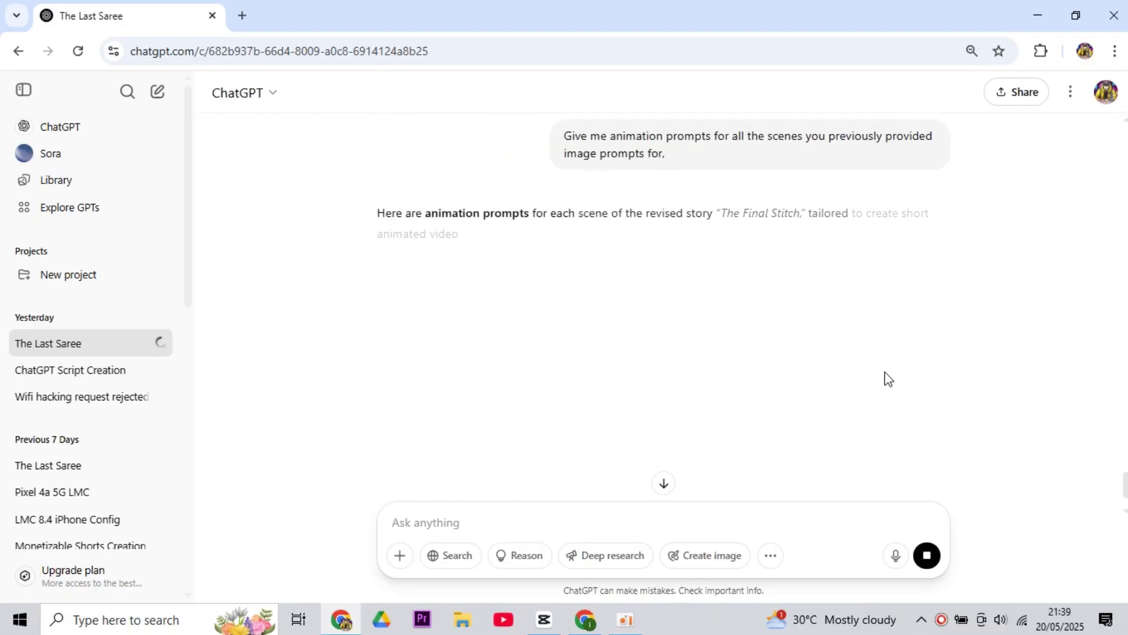
{"action": "left_click", "coordinate": [663, 483]}
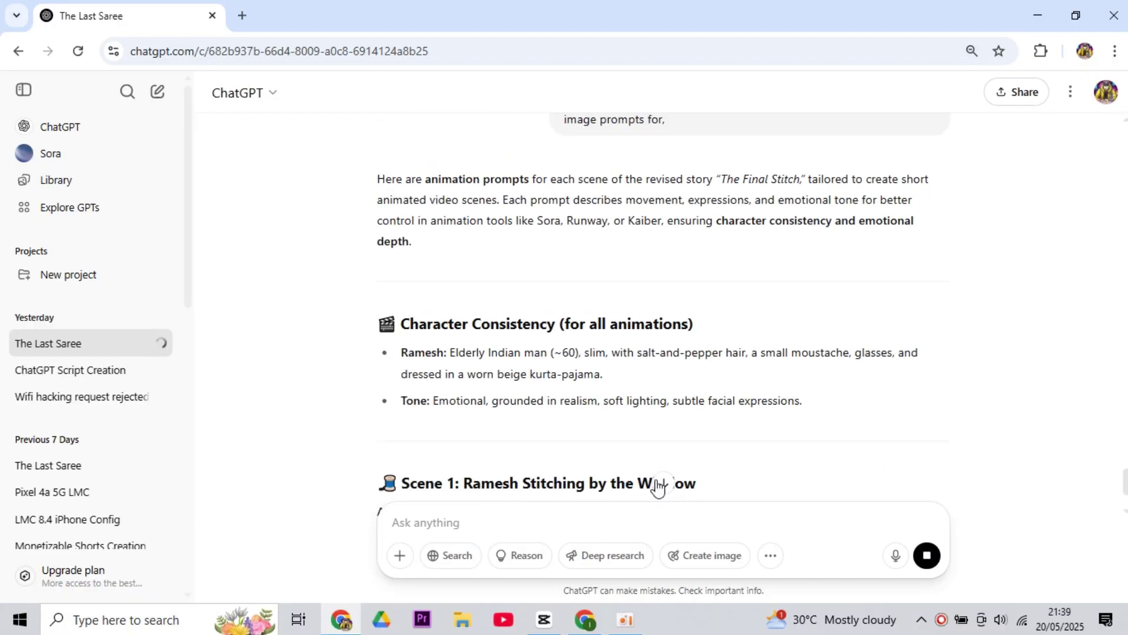
{"action": "scroll", "coordinate": [989, 373], "scroll_direction": "down", "scroll_amount": 3}
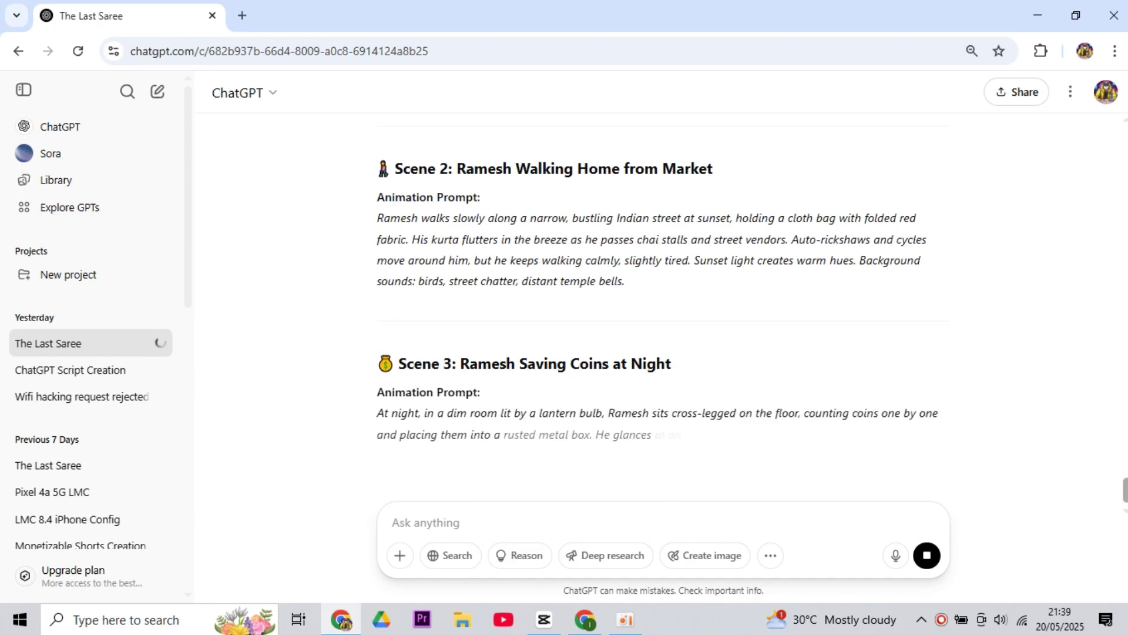
{"action": "left_click_drag", "start_coordinate": [999, 392], "coordinate": [1101, 486]}
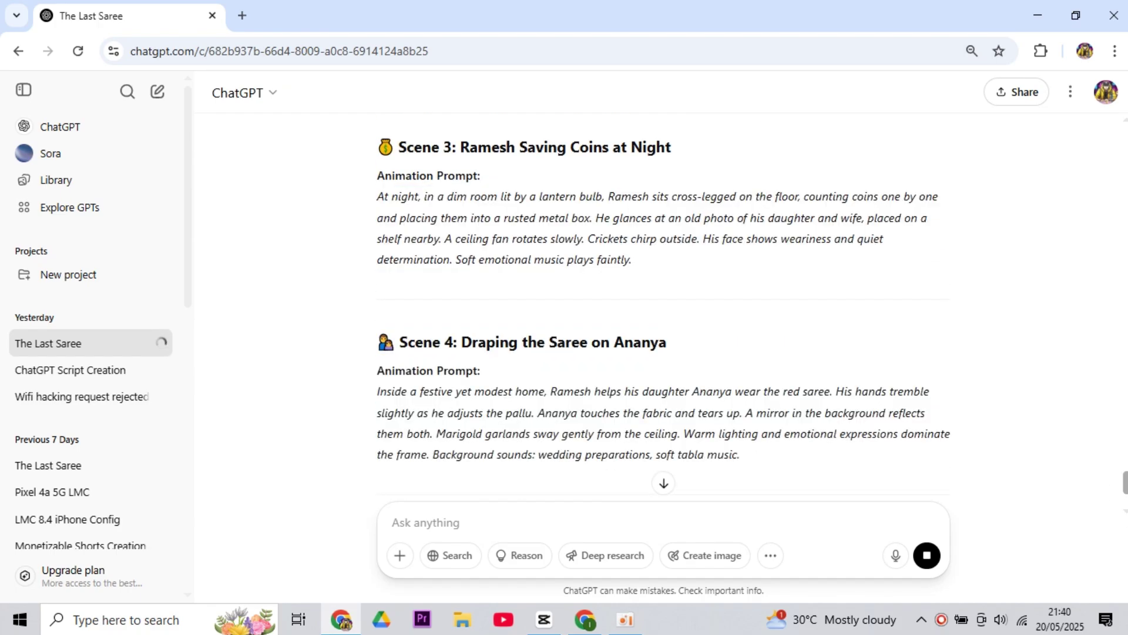
{"action": "scroll", "coordinate": [663, 282], "scroll_direction": "up", "scroll_amount": 10}
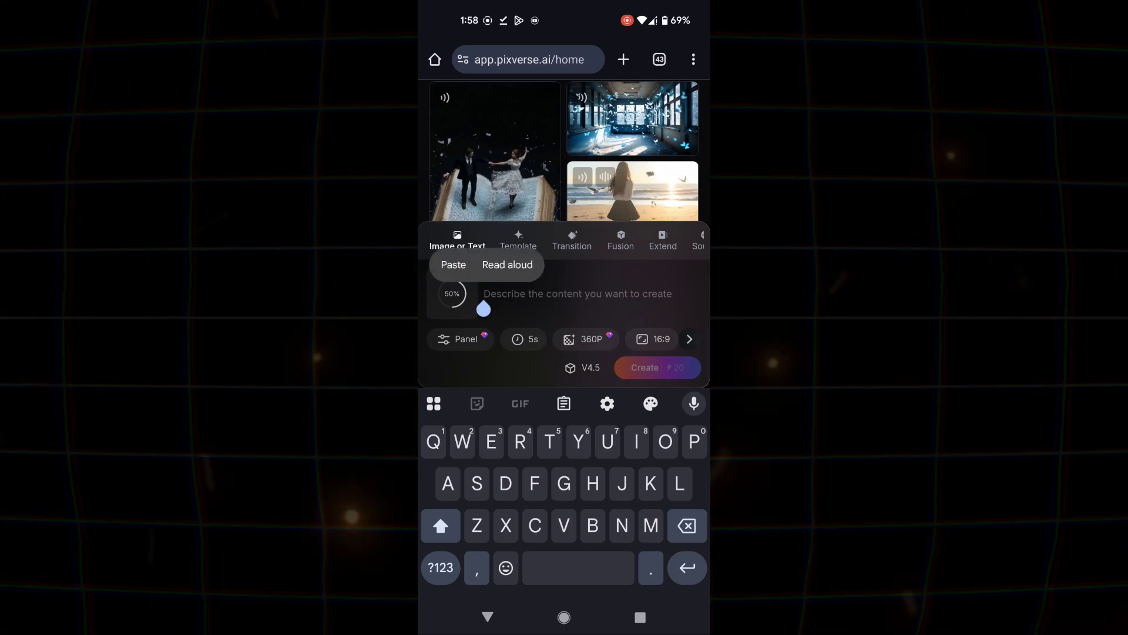
- Paste the scene's animation description into PixVerse and create the clip
{"action": "left_click", "coordinate": [453, 265]}
{"action": "left_click", "coordinate": [645, 579]}
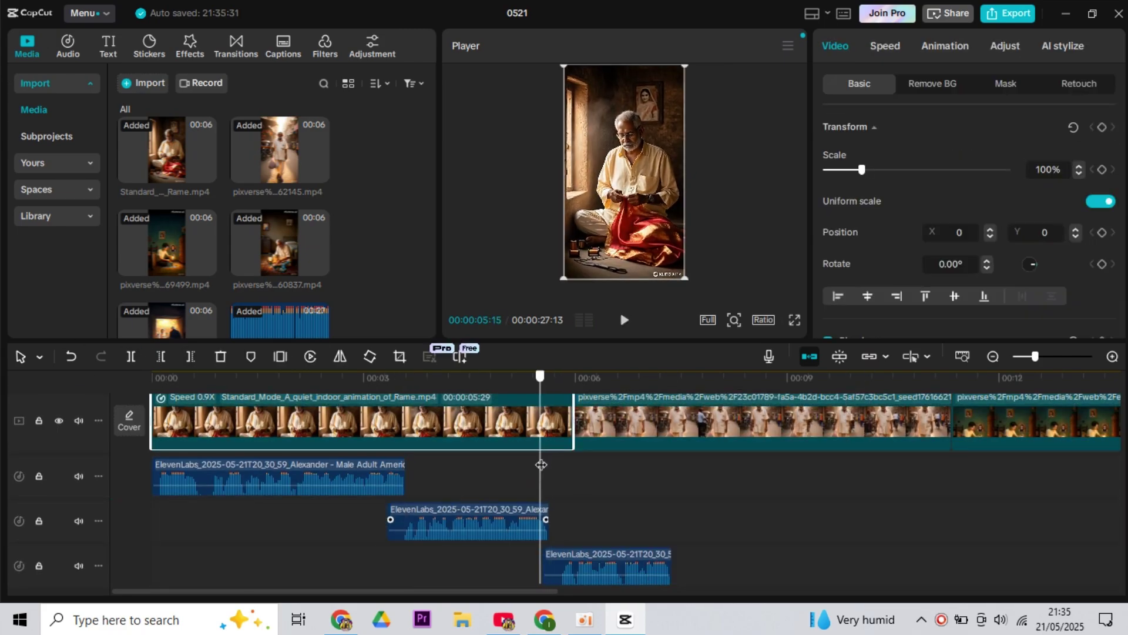
- Play back the timeline to check scene and voiceover timing, then browse the transitions library
{"action": "left_click", "coordinate": [625, 320]}
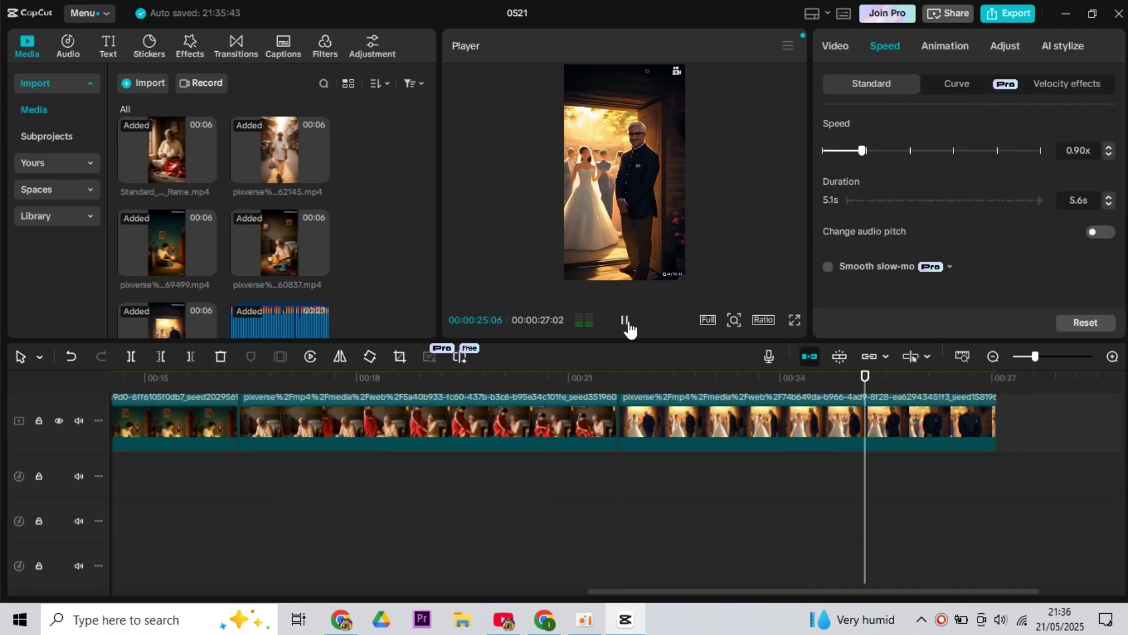
{"action": "left_click", "coordinate": [625, 321]}
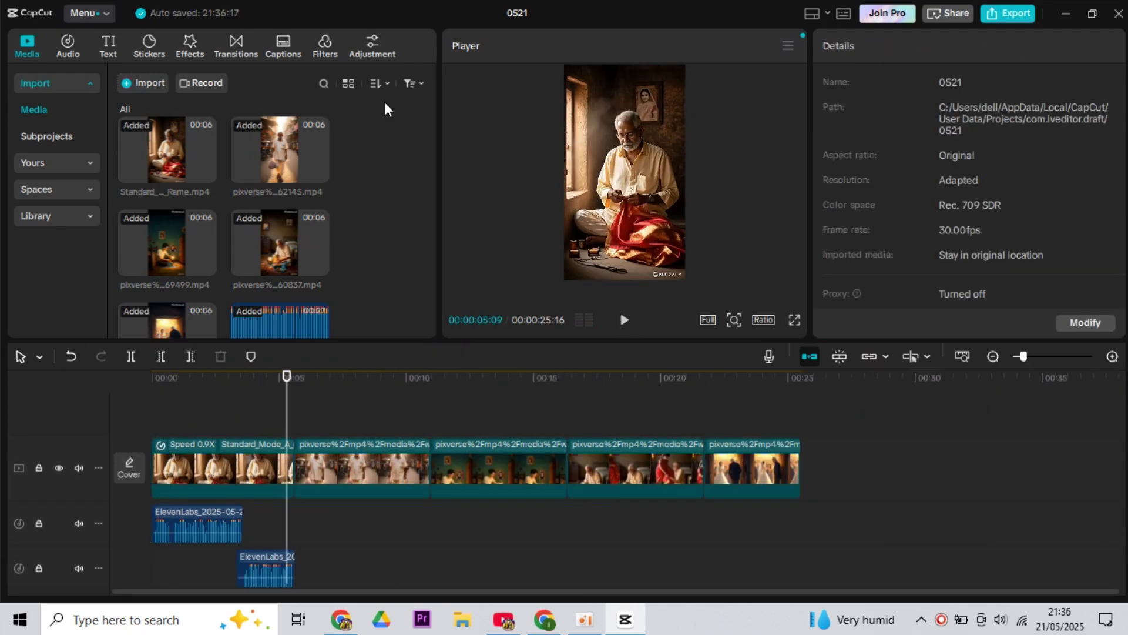
{"action": "left_click", "coordinate": [235, 47]}
{"action": "scroll", "coordinate": [294, 251], "scroll_direction": "down", "scroll_amount": 1}
{"action": "scroll", "coordinate": [294, 251], "scroll_direction": "up", "scroll_amount": 3}
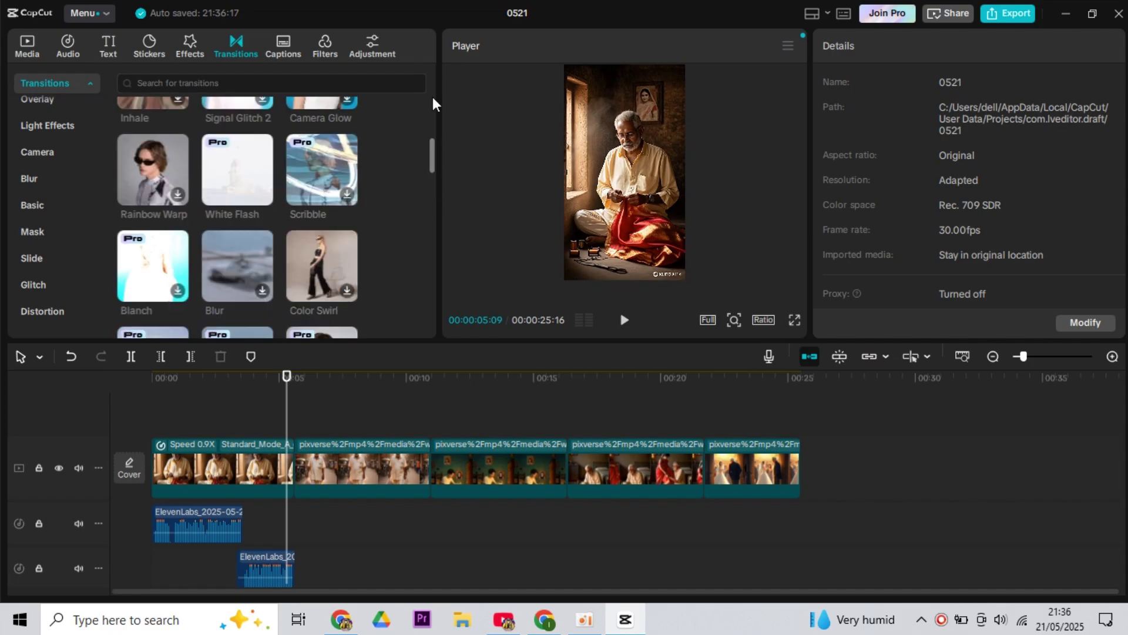